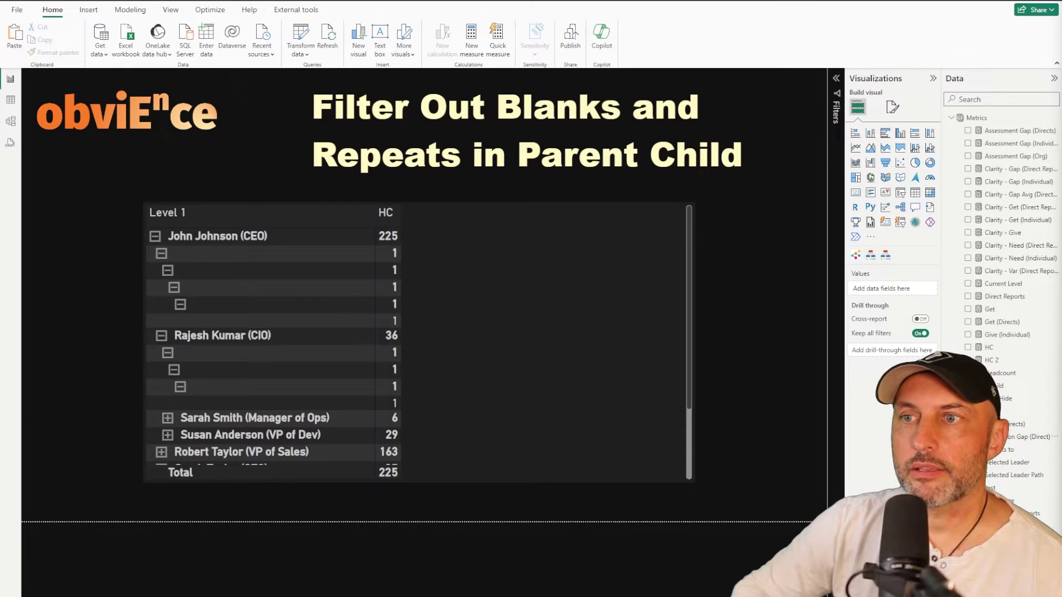
Step: Select the org matrix and inspect the raw rows of the Org table in data view
{"action": "left_click", "coordinate": [617, 337]}
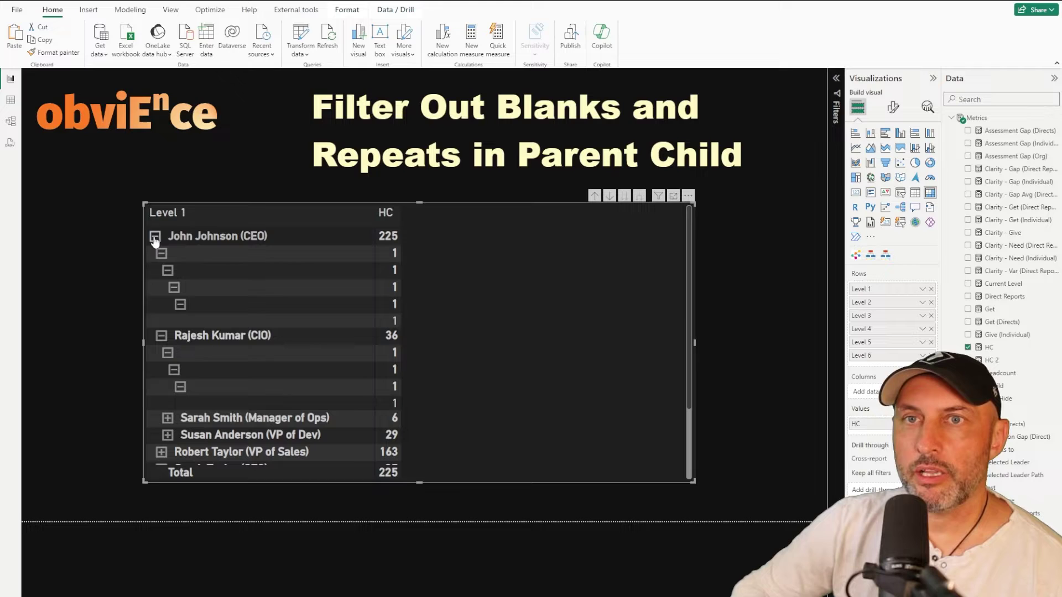
{"action": "left_click", "coordinate": [10, 101]}
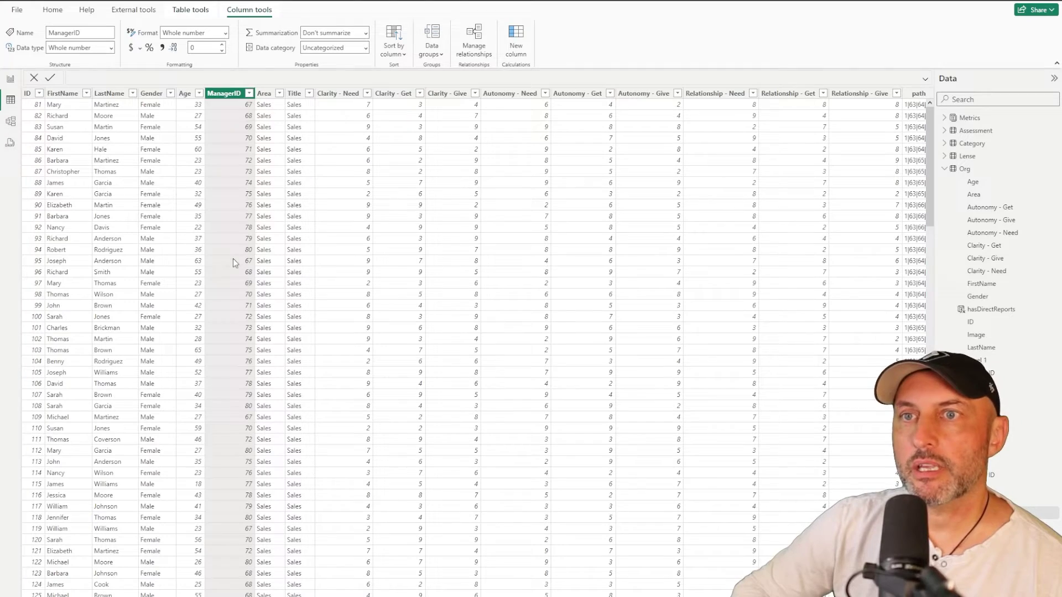
{"action": "scroll", "coordinate": [474, 342], "scroll_direction": "right", "scroll_amount": 10}
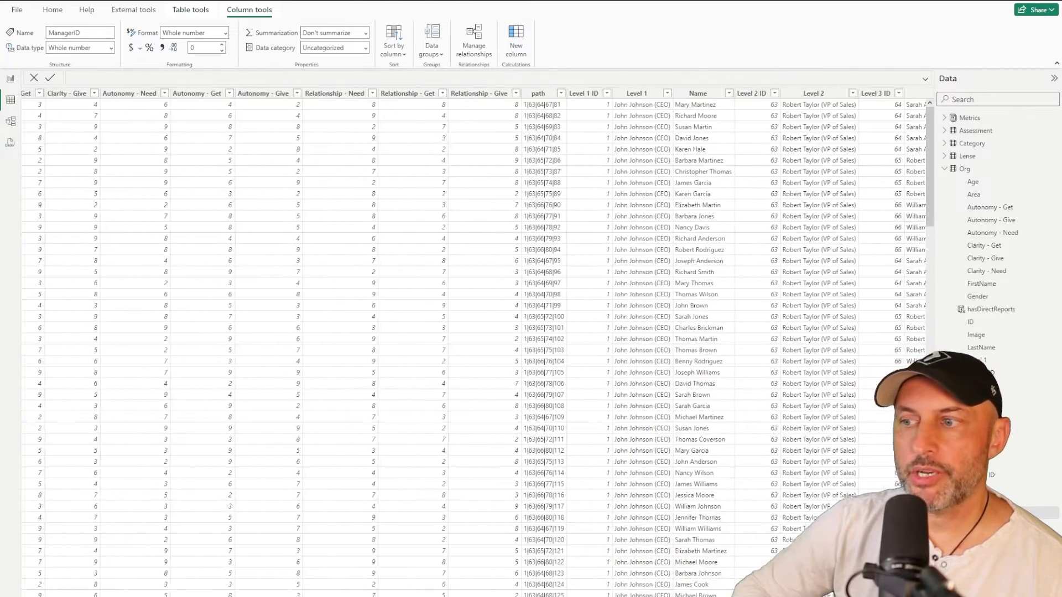
{"action": "scroll", "coordinate": [334, 316], "scroll_direction": "right", "scroll_amount": 1}
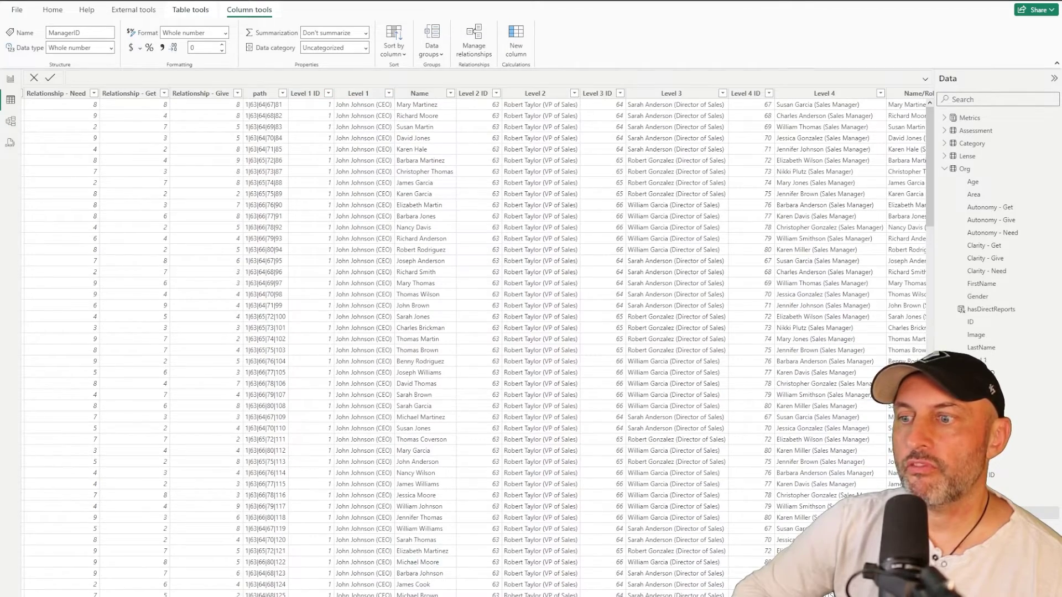
{"action": "scroll", "coordinate": [705, 110], "scroll_direction": "right", "scroll_amount": 5}
{"action": "scroll", "coordinate": [473, 343], "scroll_direction": "right", "scroll_amount": 2}
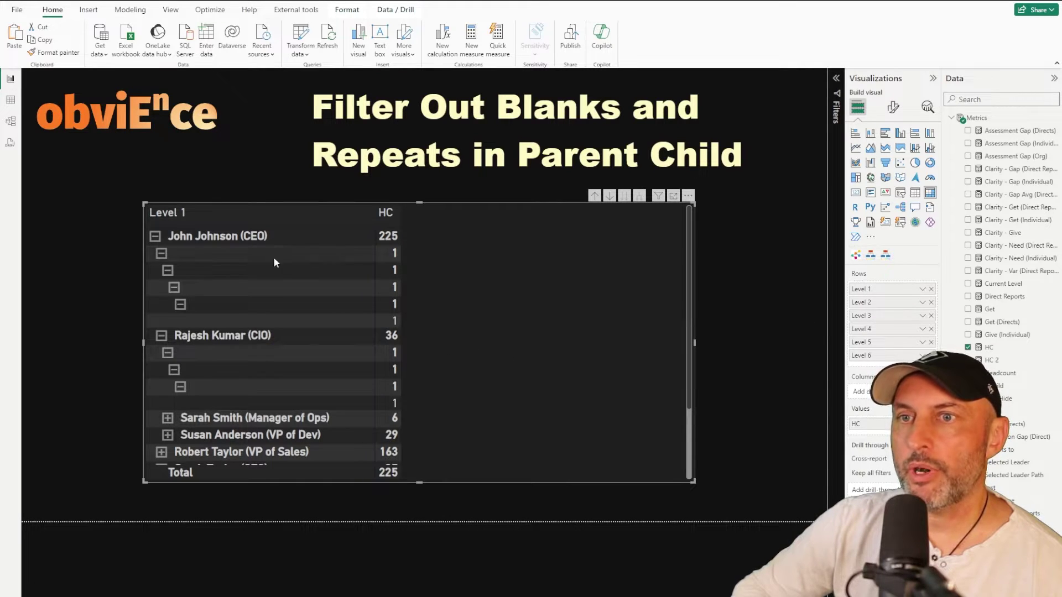
{"action": "left_click", "coordinate": [154, 236]}
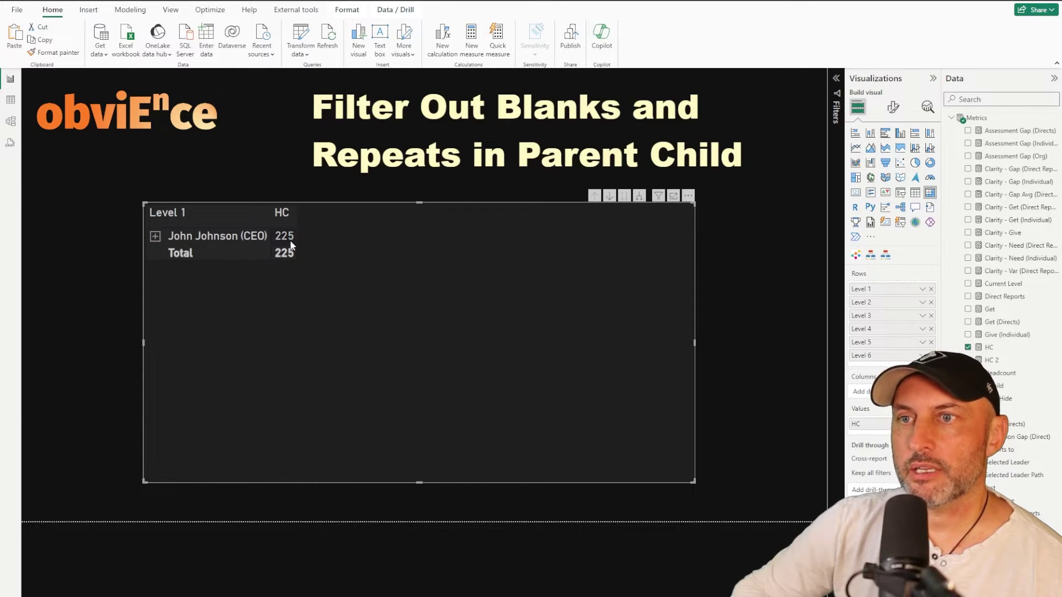
{"action": "left_click", "coordinate": [156, 237]}
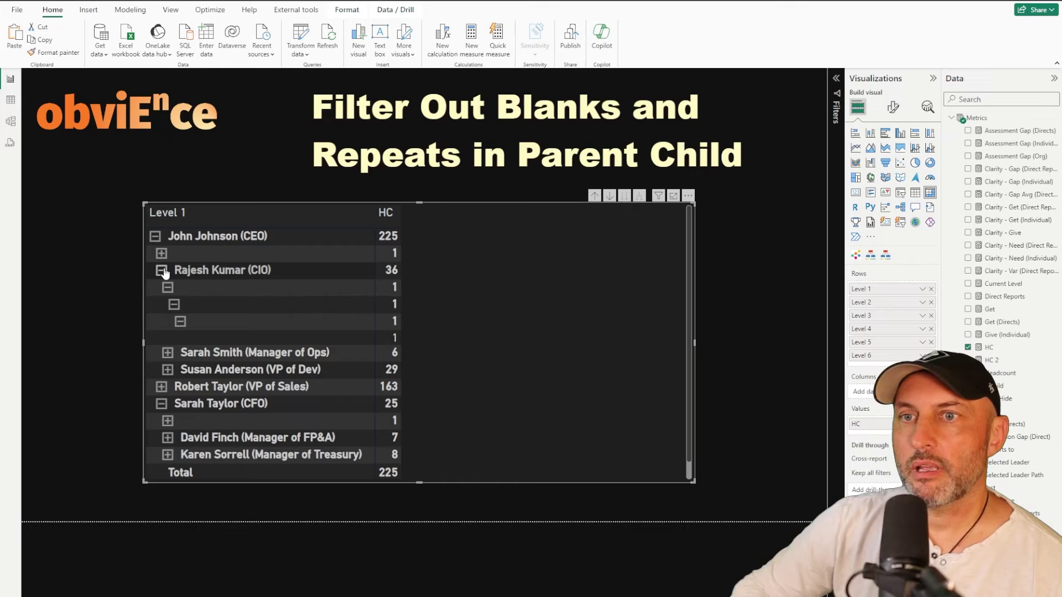
{"action": "left_click", "coordinate": [161, 272]}
{"action": "left_click", "coordinate": [161, 304]}
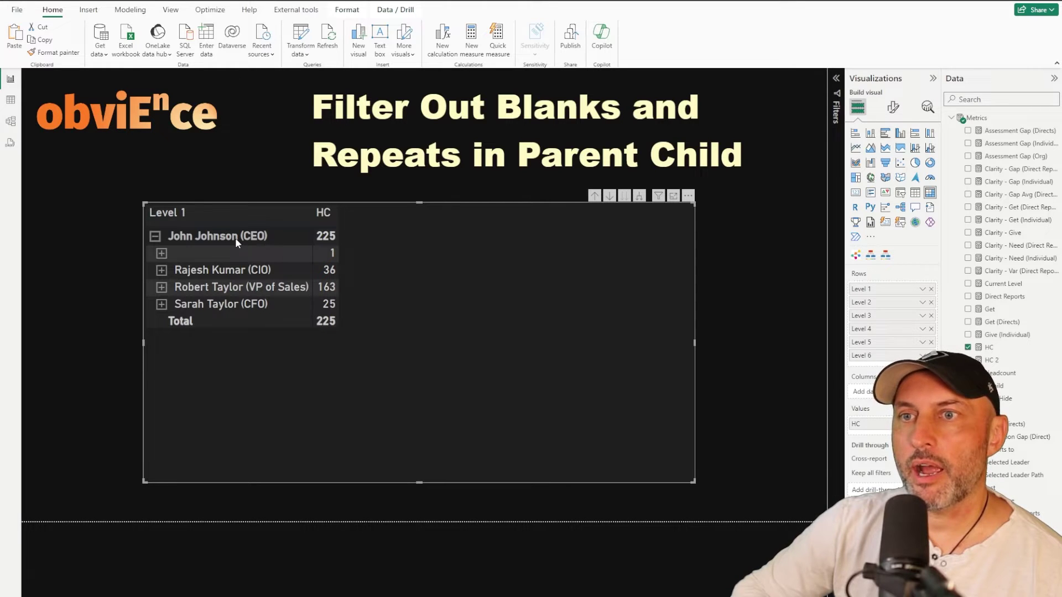
{"action": "left_click", "coordinate": [161, 254]}
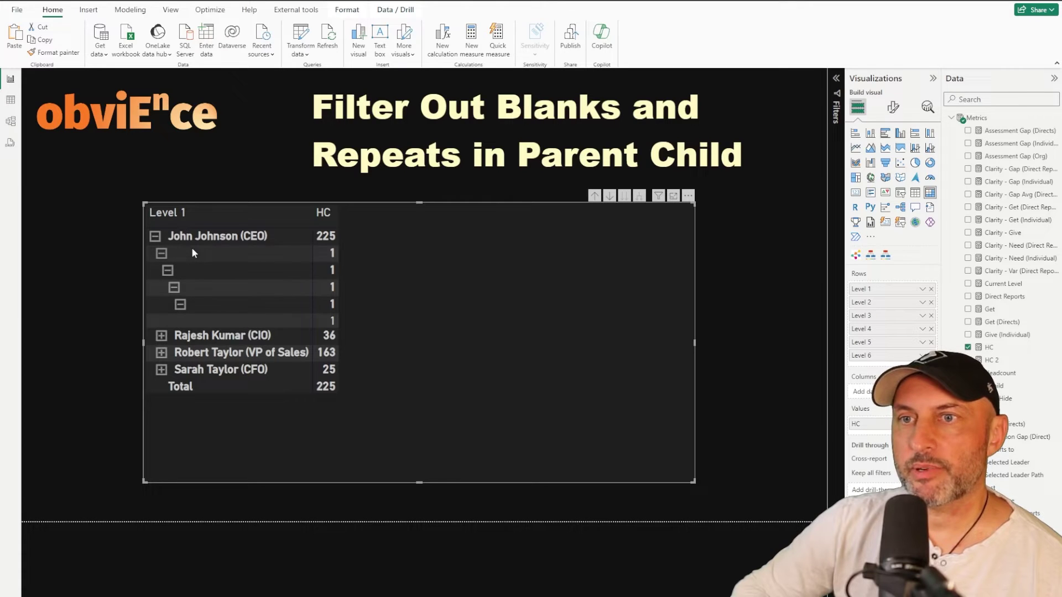
{"action": "left_click", "coordinate": [161, 253]}
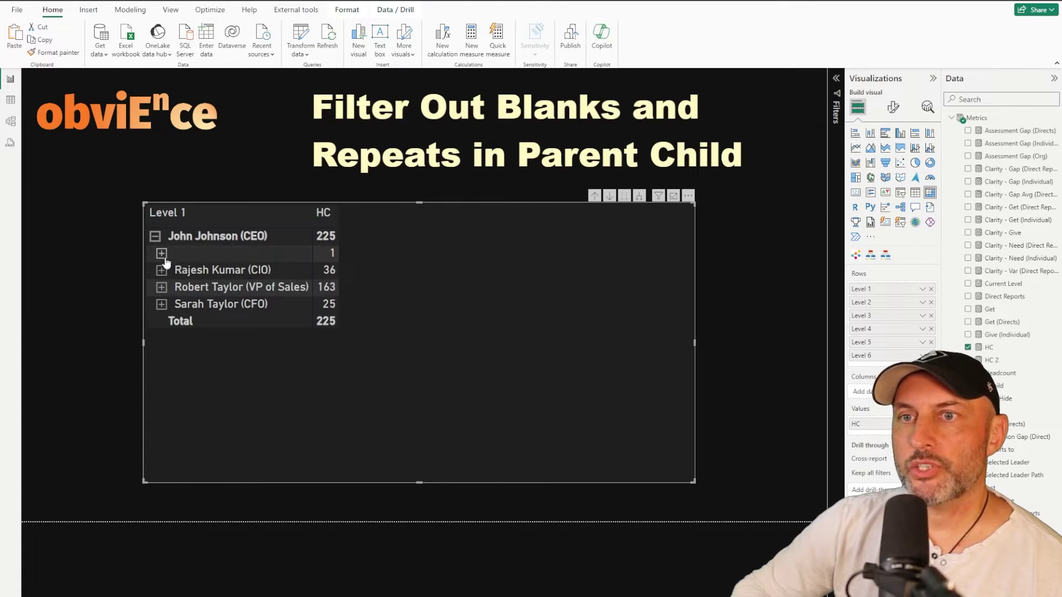
{"action": "left_click", "coordinate": [10, 100]}
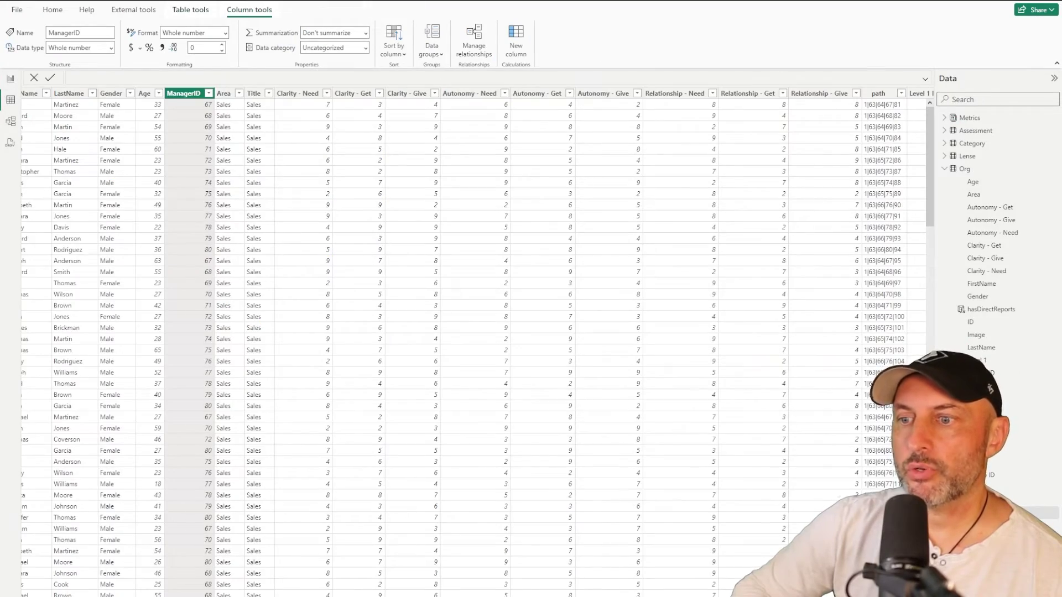
{"action": "scroll", "coordinate": [254, 322], "scroll_direction": "right", "scroll_amount": 15}
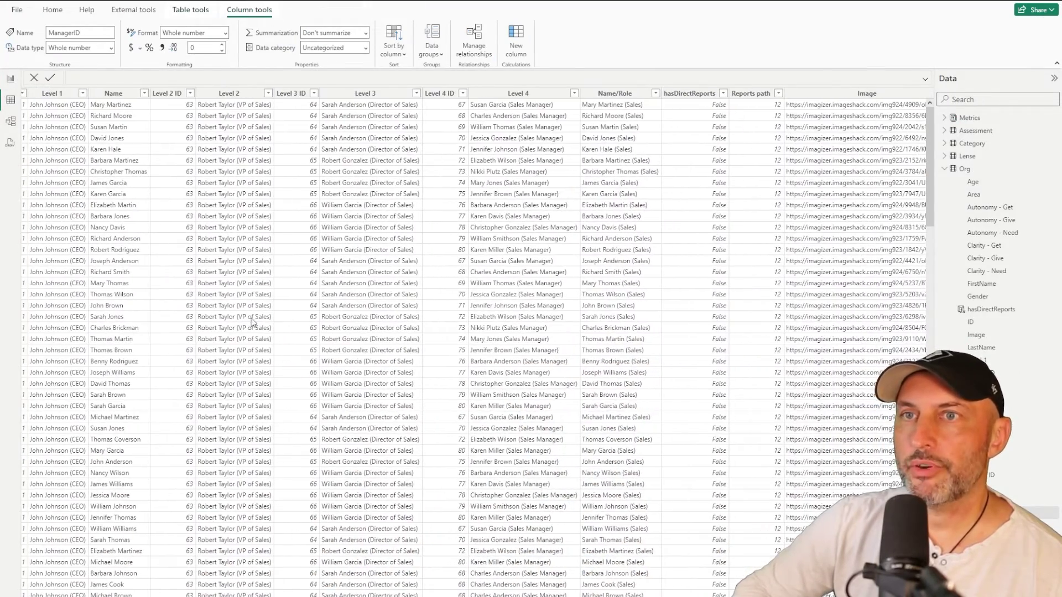
{"action": "scroll", "coordinate": [221, 331], "scroll_direction": "left", "scroll_amount": 15}
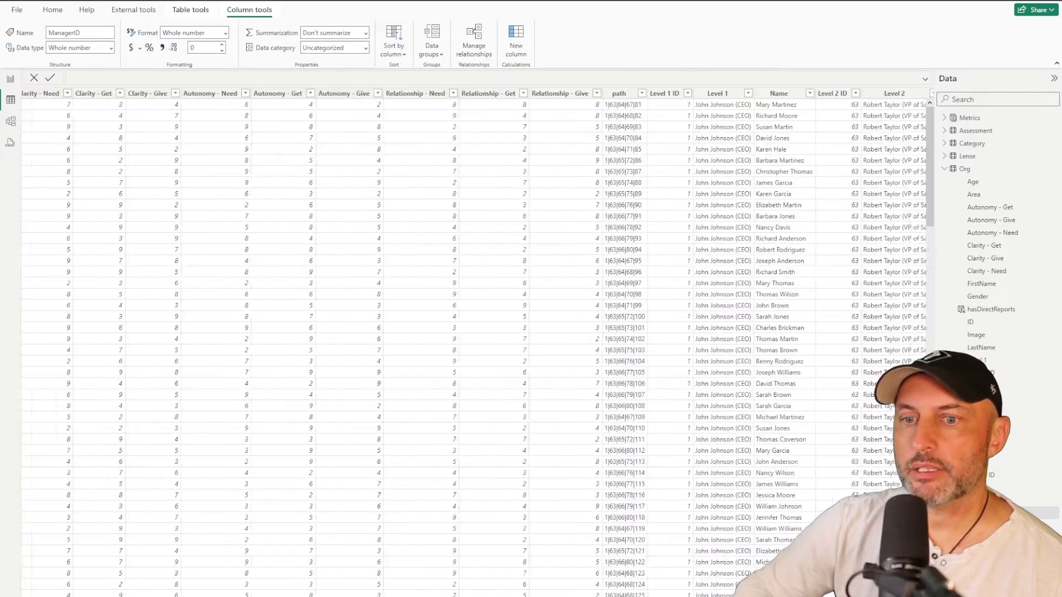
{"action": "left_click", "coordinate": [39, 93]}
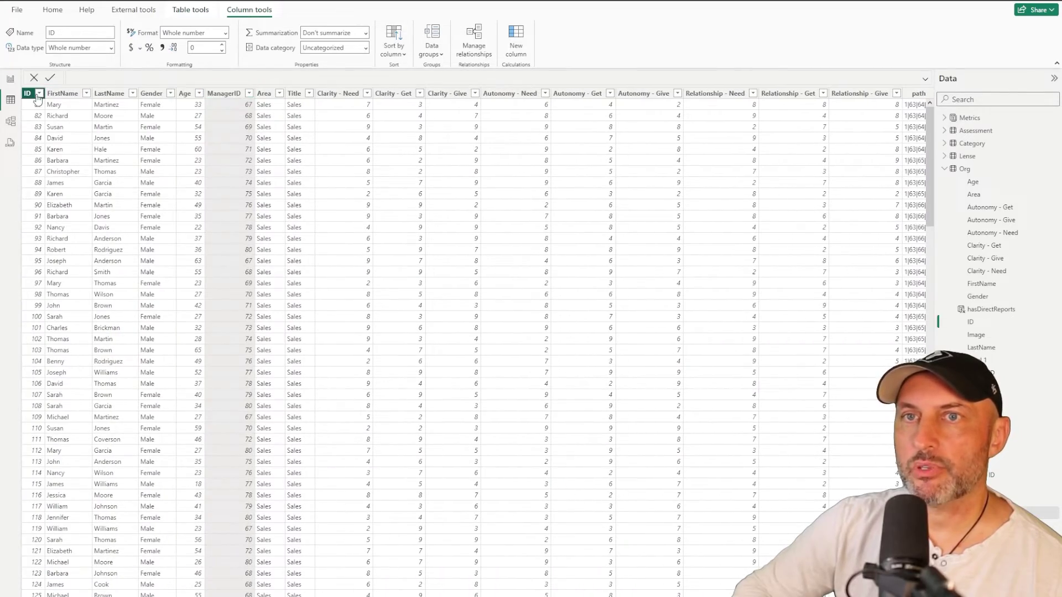
{"action": "left_click", "coordinate": [78, 111]}
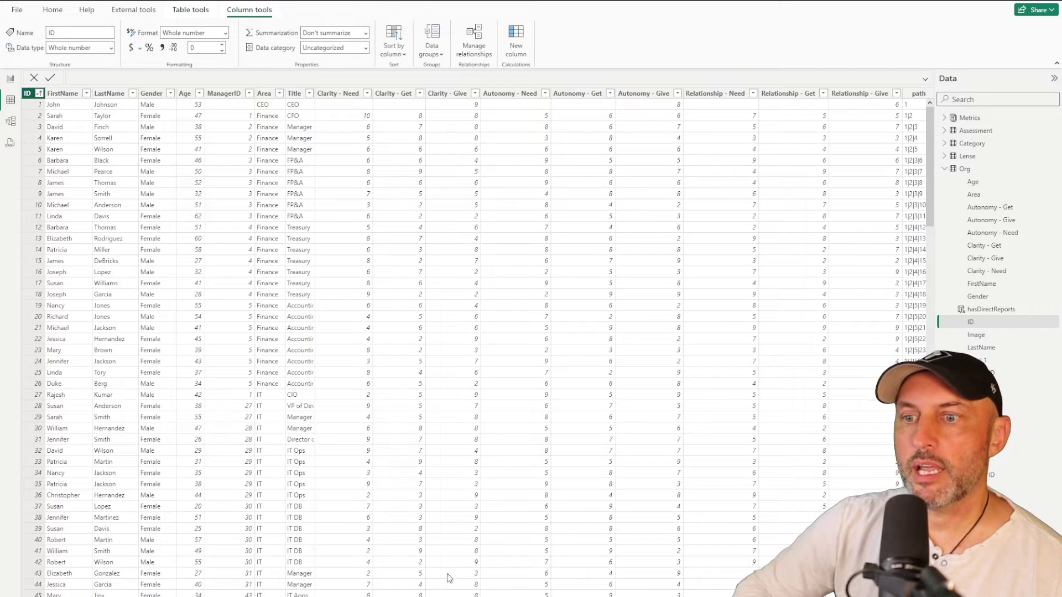
{"action": "scroll", "coordinate": [446, 574], "scroll_direction": "right", "scroll_amount": 10}
{"action": "scroll", "coordinate": [446, 573], "scroll_direction": "right", "scroll_amount": 5}
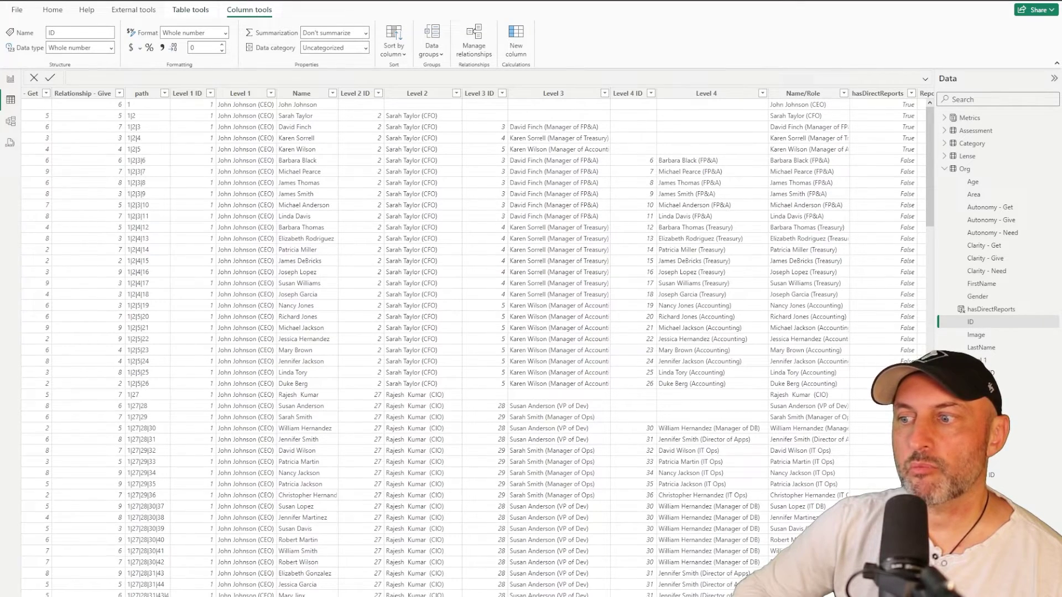
{"action": "scroll", "coordinate": [750, 334], "scroll_direction": "right", "scroll_amount": 10}
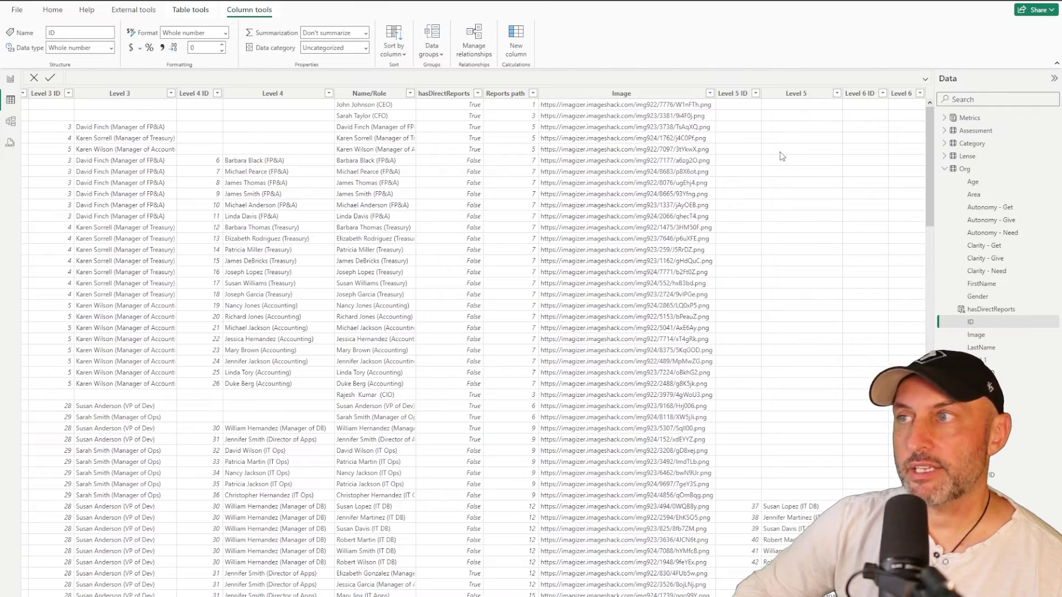
{"action": "scroll", "coordinate": [478, 343], "scroll_direction": "left", "scroll_amount": 13}
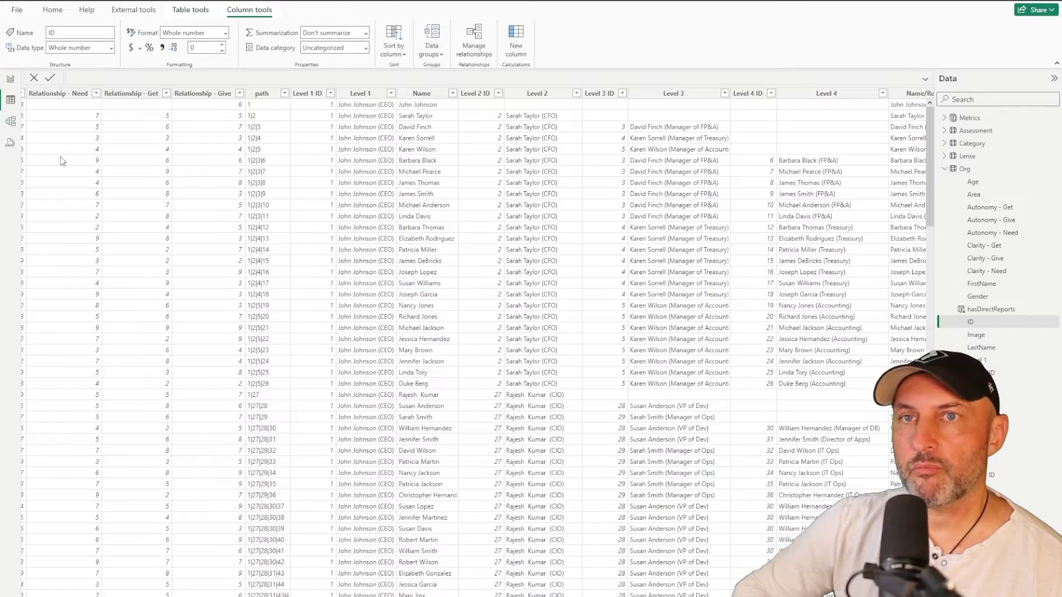
{"action": "left_click", "coordinate": [10, 78]}
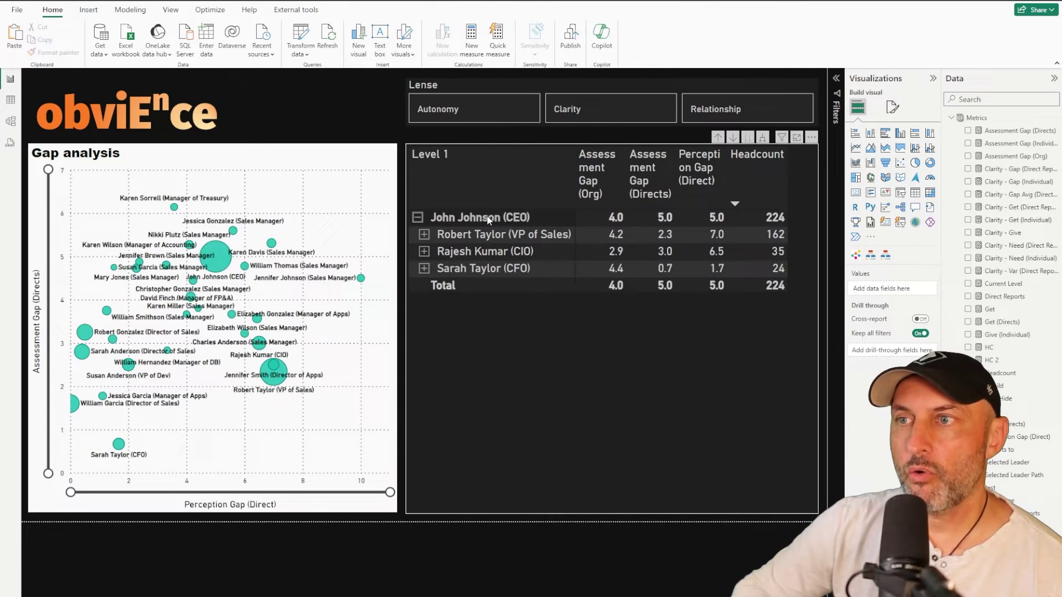
Step: Browse the VP of Sales and CIO branches, then collapse everything back to John Johnson (CEO)
{"action": "left_click", "coordinate": [424, 235]}
{"action": "left_click", "coordinate": [430, 253]}
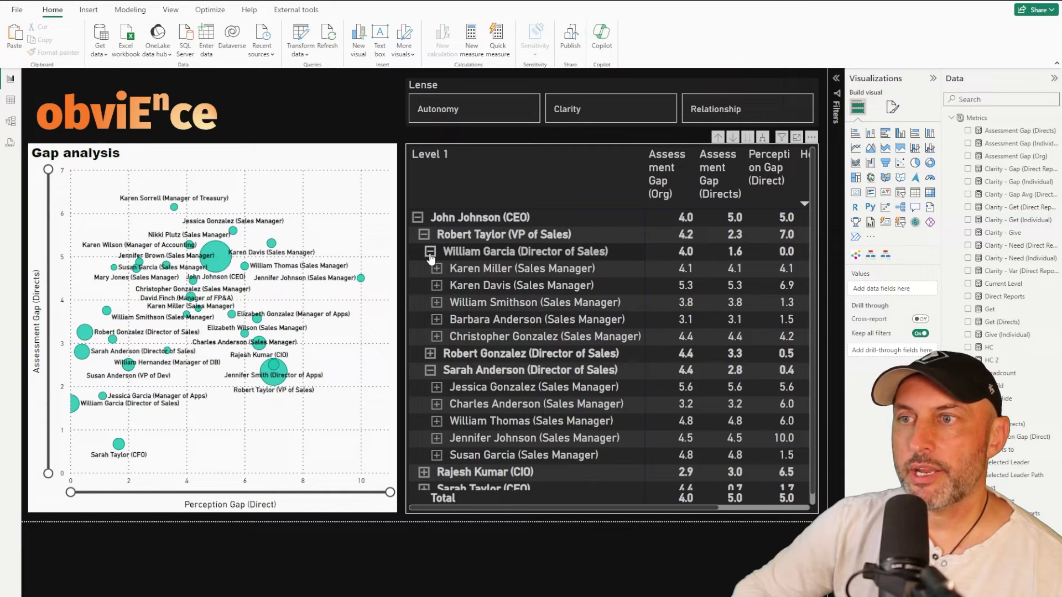
{"action": "left_click", "coordinate": [430, 252]}
{"action": "left_click", "coordinate": [430, 285]}
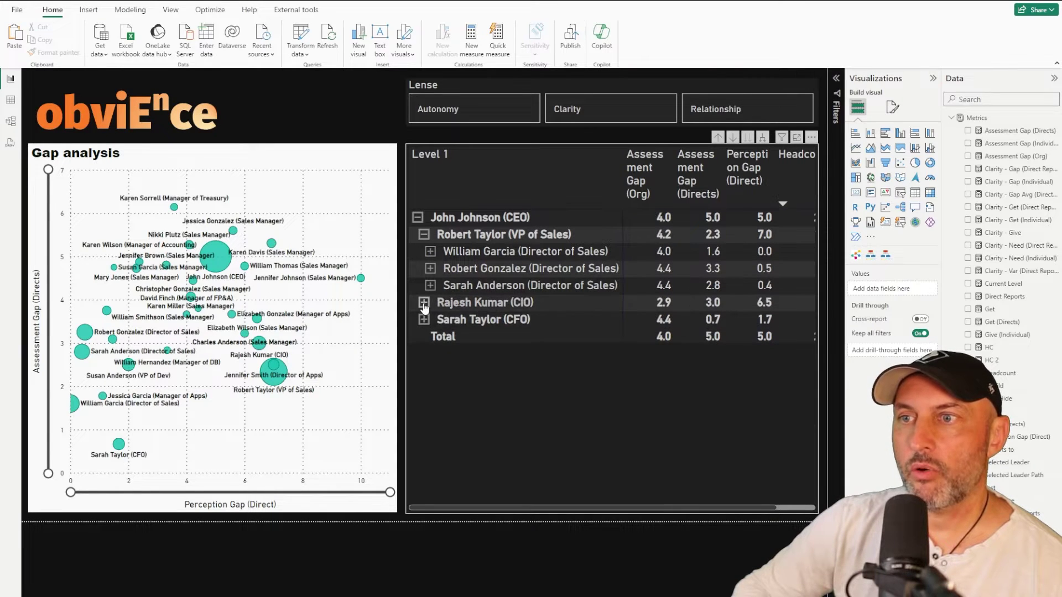
{"action": "left_click", "coordinate": [424, 303]}
{"action": "left_click", "coordinate": [430, 320]}
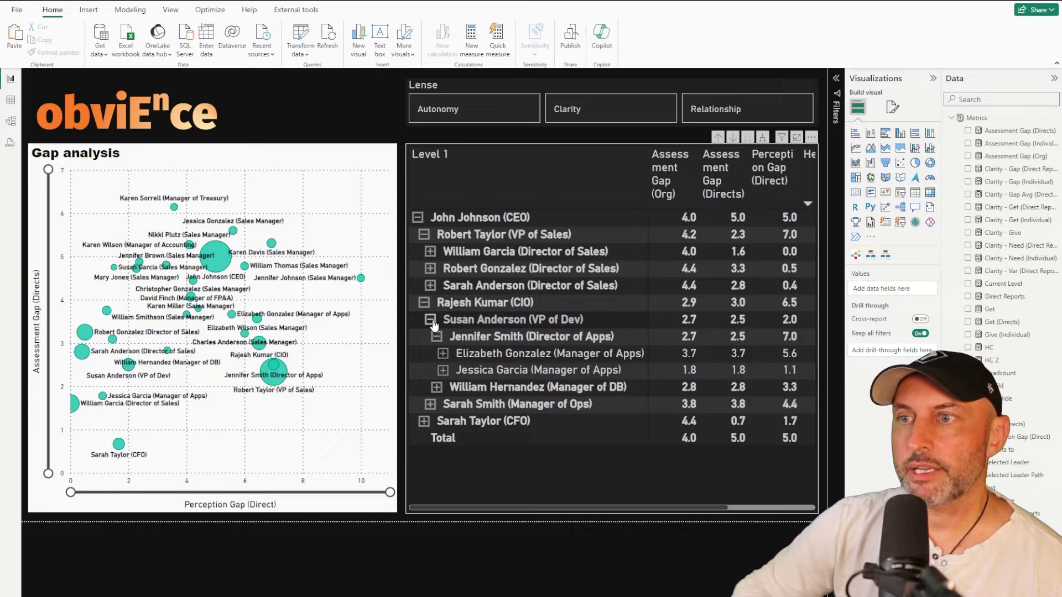
{"action": "left_click", "coordinate": [431, 319]}
{"action": "left_click", "coordinate": [424, 303]}
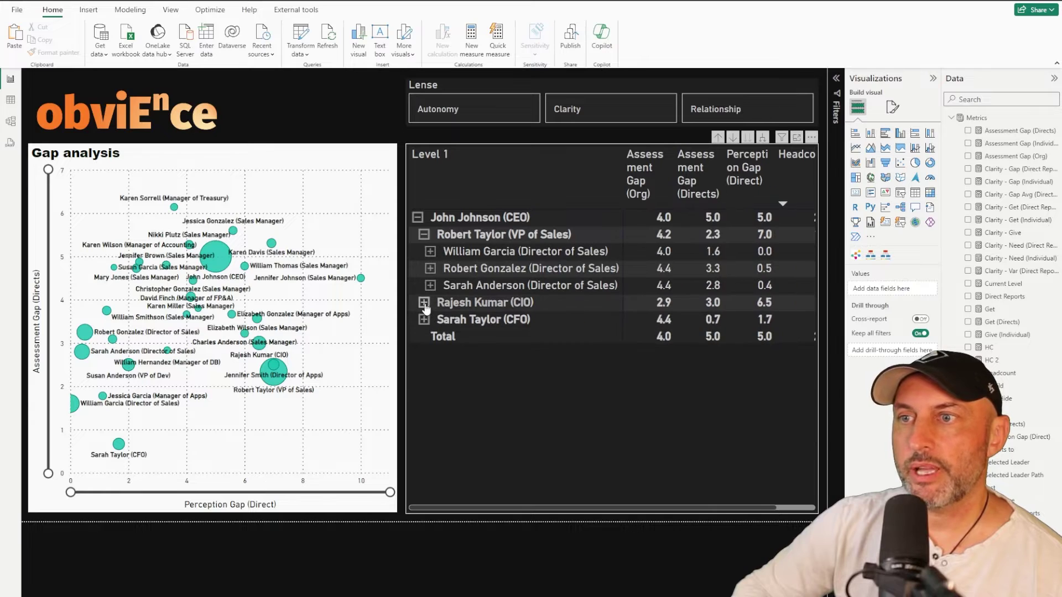
{"action": "left_click", "coordinate": [424, 234]}
{"action": "left_click", "coordinate": [417, 217]}
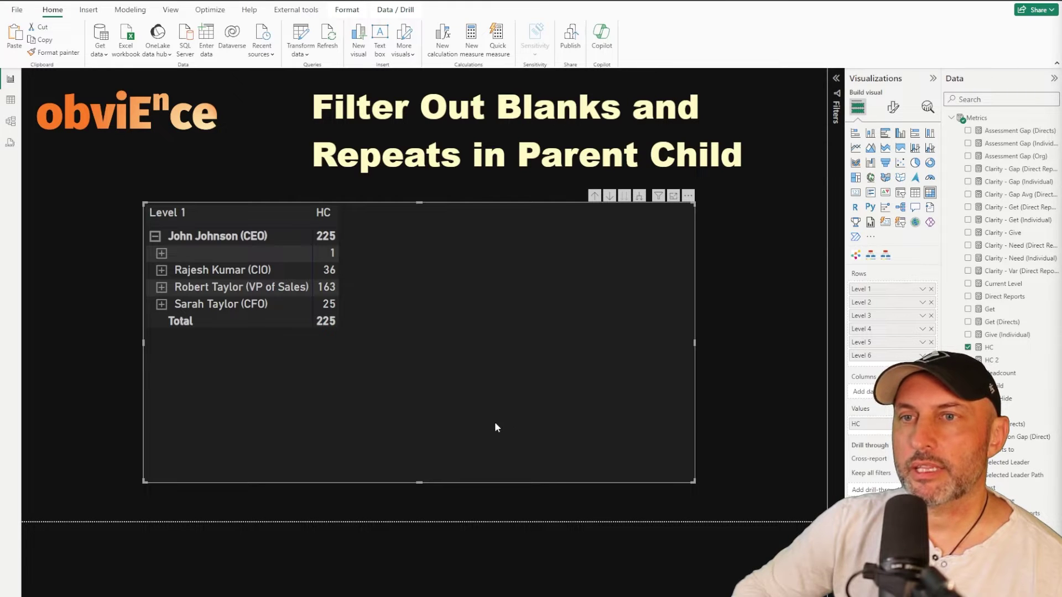
Step: Expand the blank row under John Johnson and review the HC formula, COUNTROWS(Org)
{"action": "left_click", "coordinate": [161, 253]}
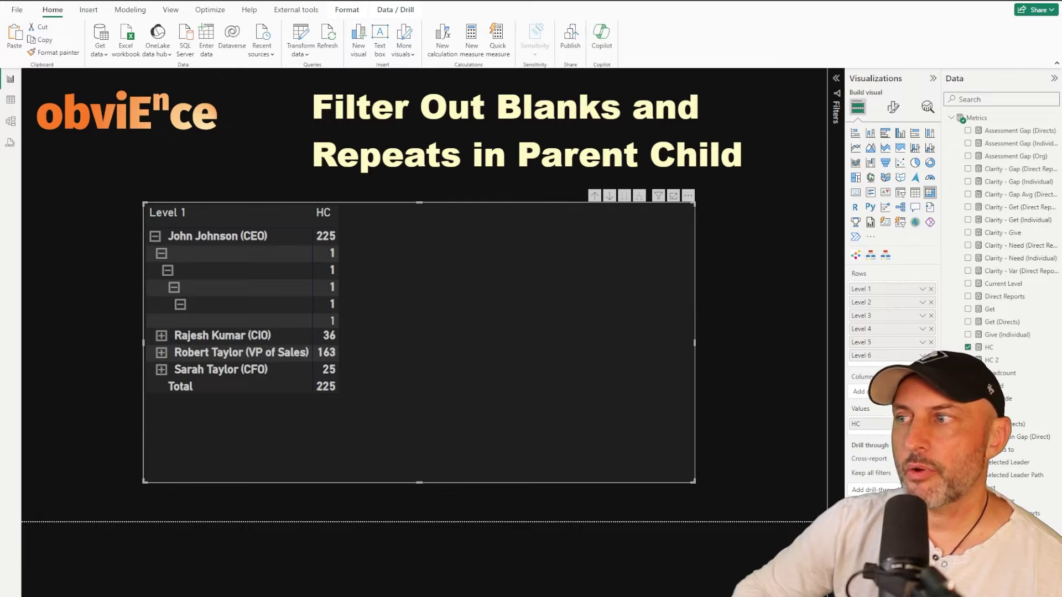
{"action": "left_click", "coordinate": [990, 348]}
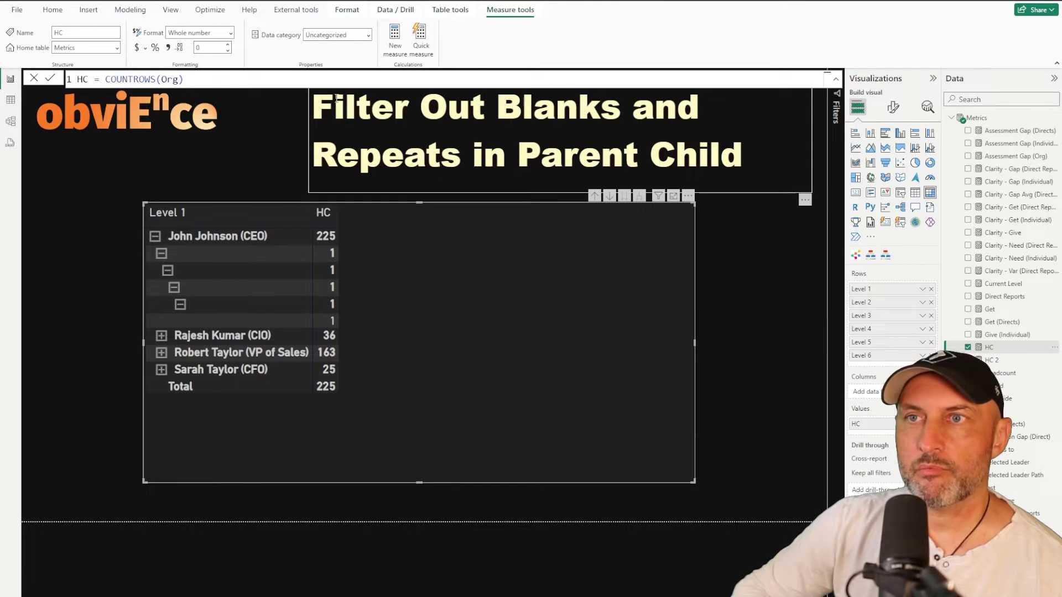
{"action": "left_click", "coordinate": [334, 82]}
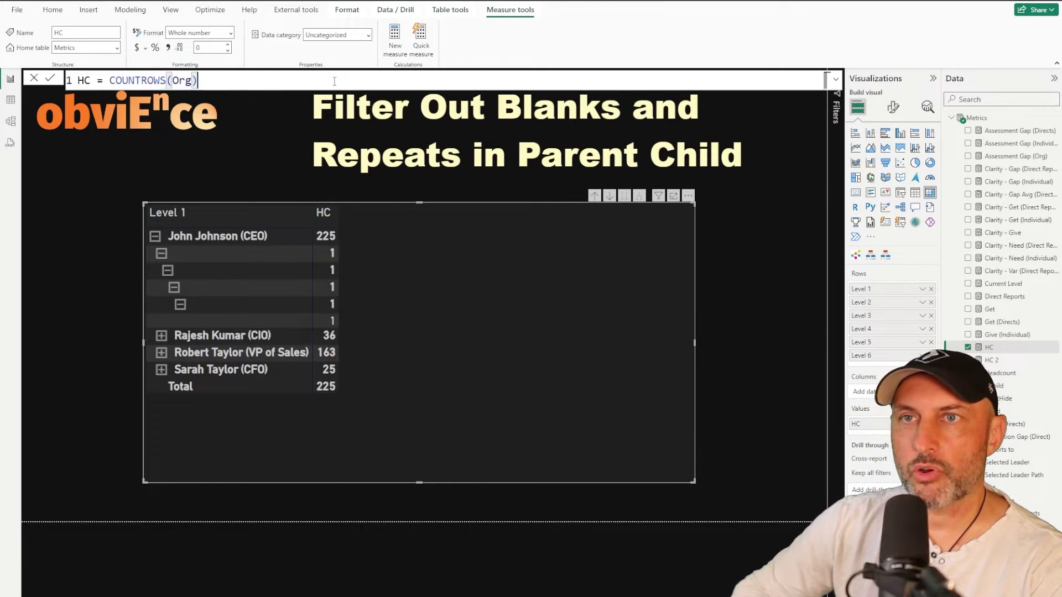
{"action": "scroll", "coordinate": [334, 81], "scroll_direction": "up", "scroll_amount": 3}
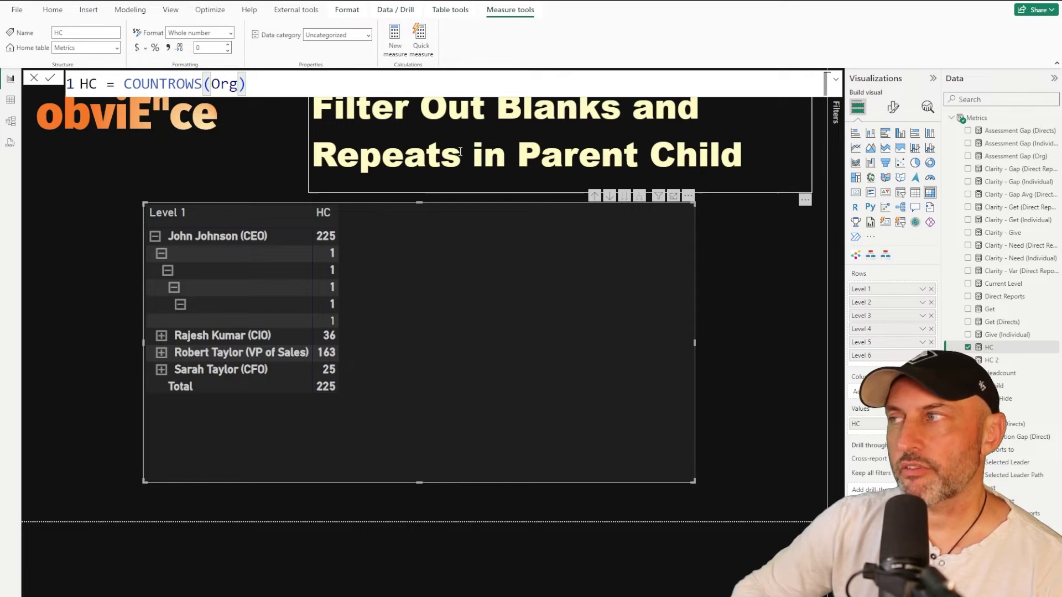
{"action": "left_click", "coordinate": [966, 125]}
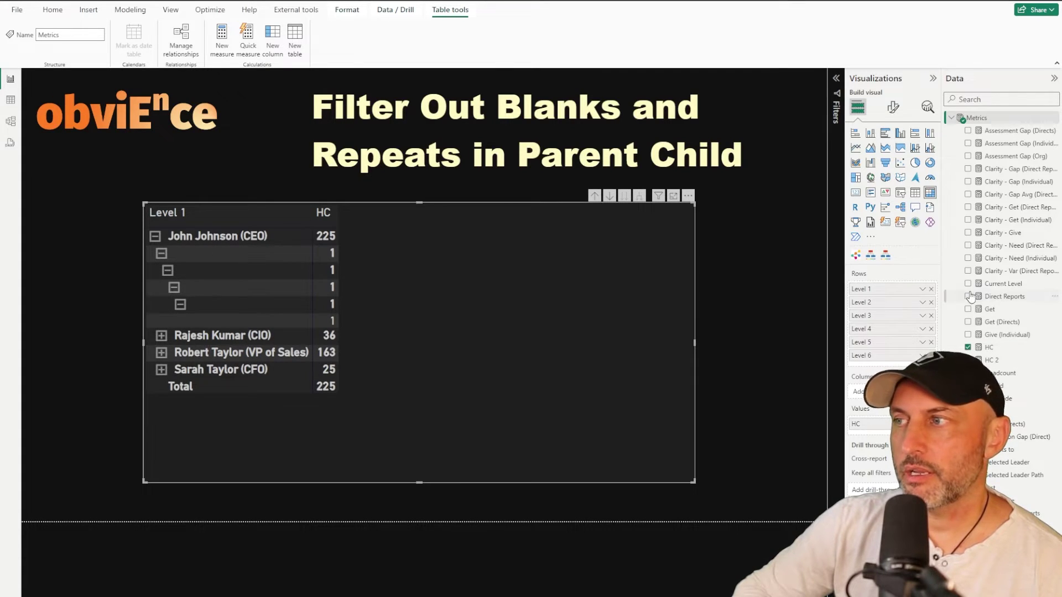
Step: Review the Current Level measure and add it to the matrix values
{"action": "left_click", "coordinate": [996, 284]}
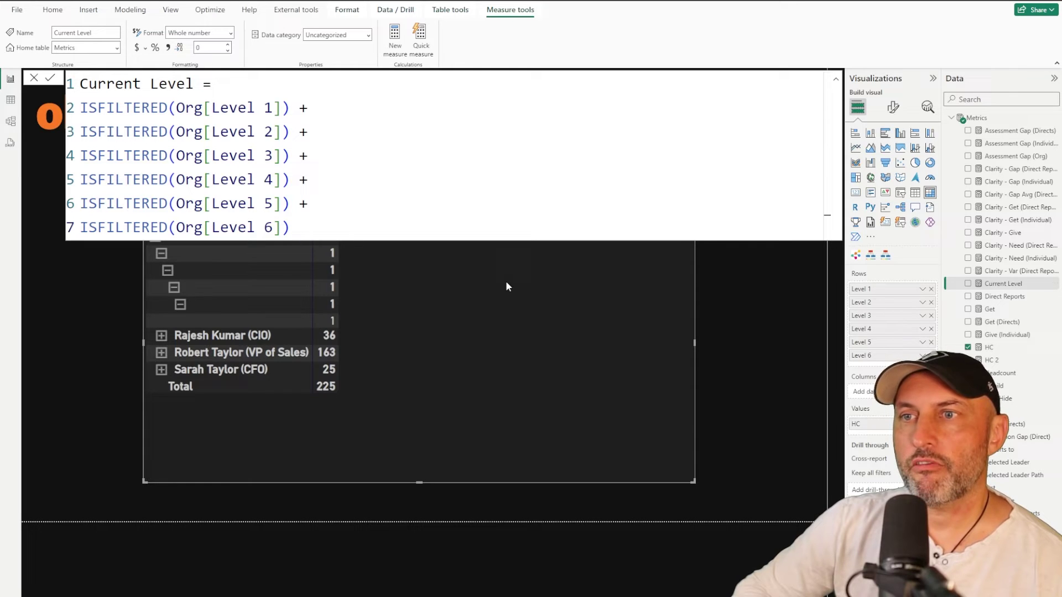
{"action": "left_click", "coordinate": [968, 284]}
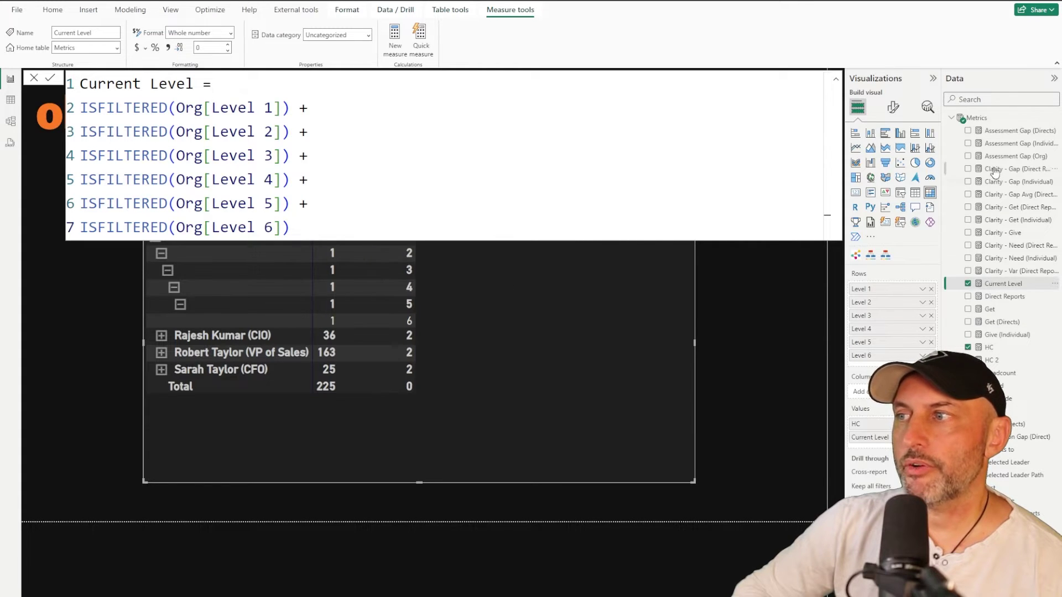
{"action": "left_click", "coordinate": [977, 118]}
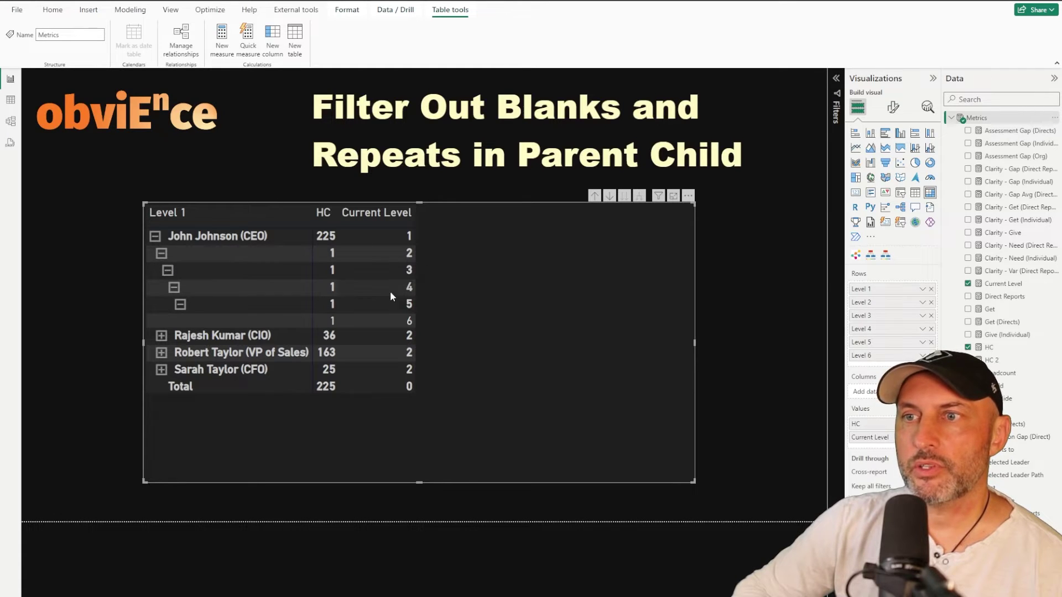
{"action": "left_click", "coordinate": [161, 252]}
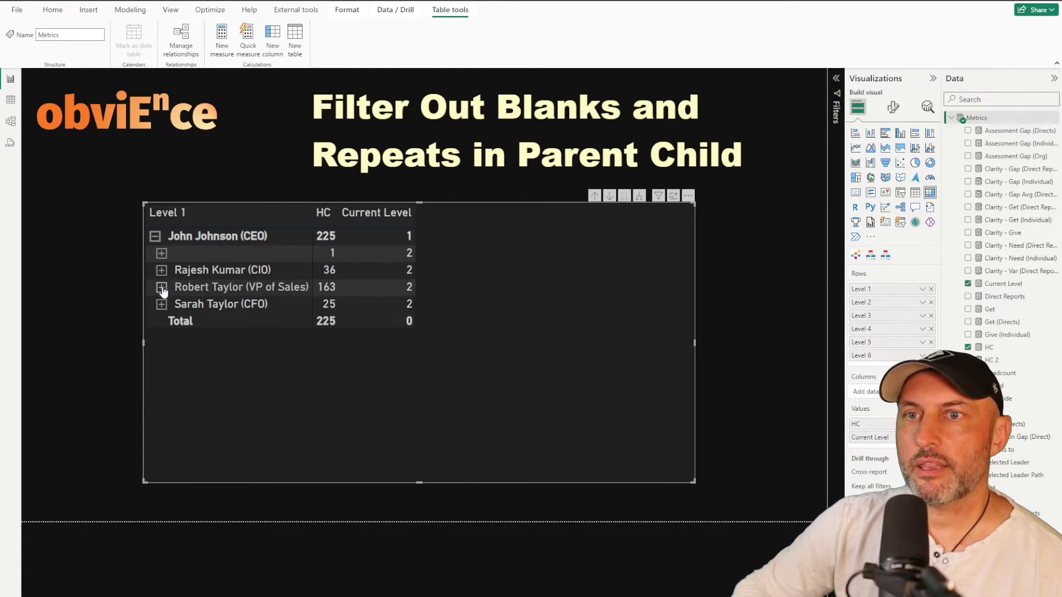
{"action": "left_click", "coordinate": [161, 287]}
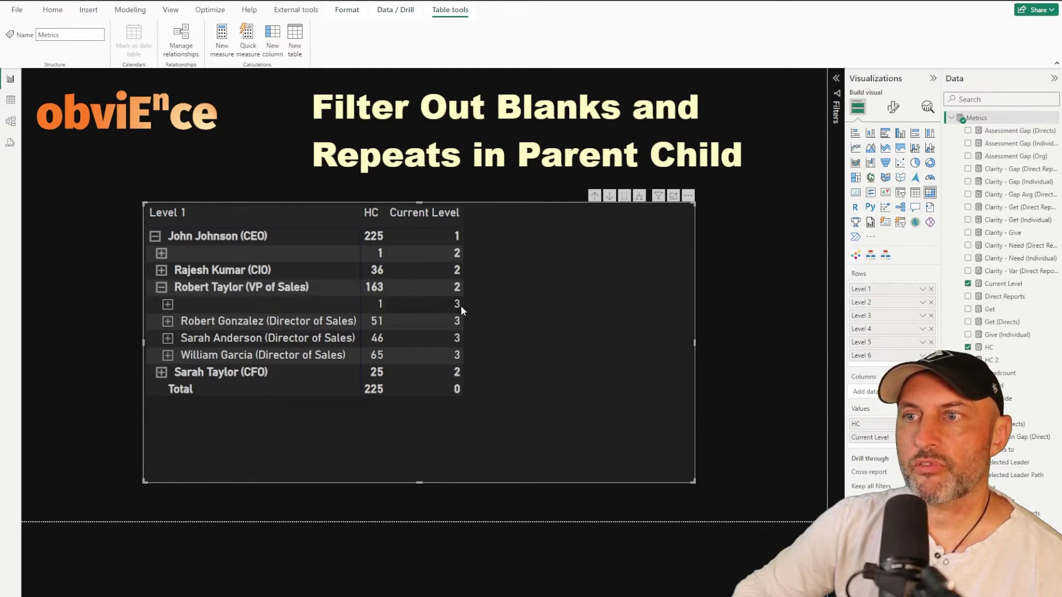
{"action": "left_click", "coordinate": [168, 304]}
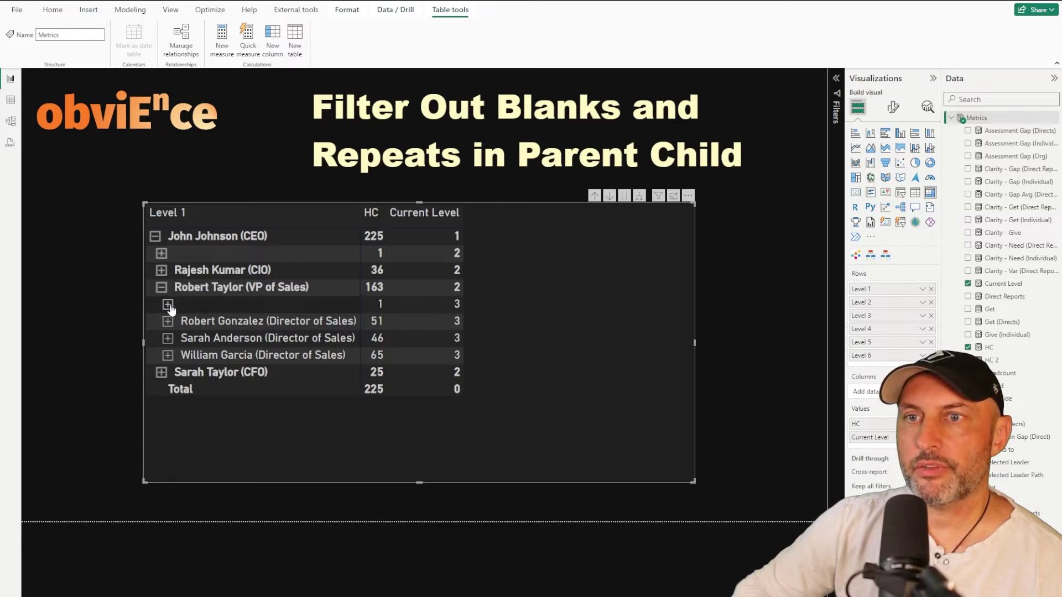
{"action": "left_click", "coordinate": [168, 304]}
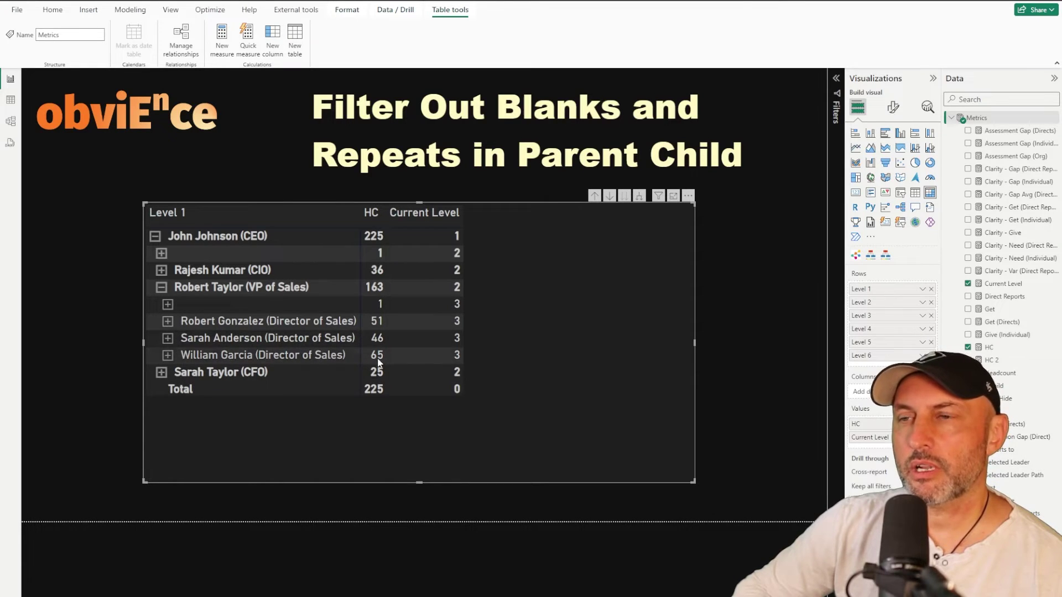
{"action": "left_click", "coordinate": [161, 287]}
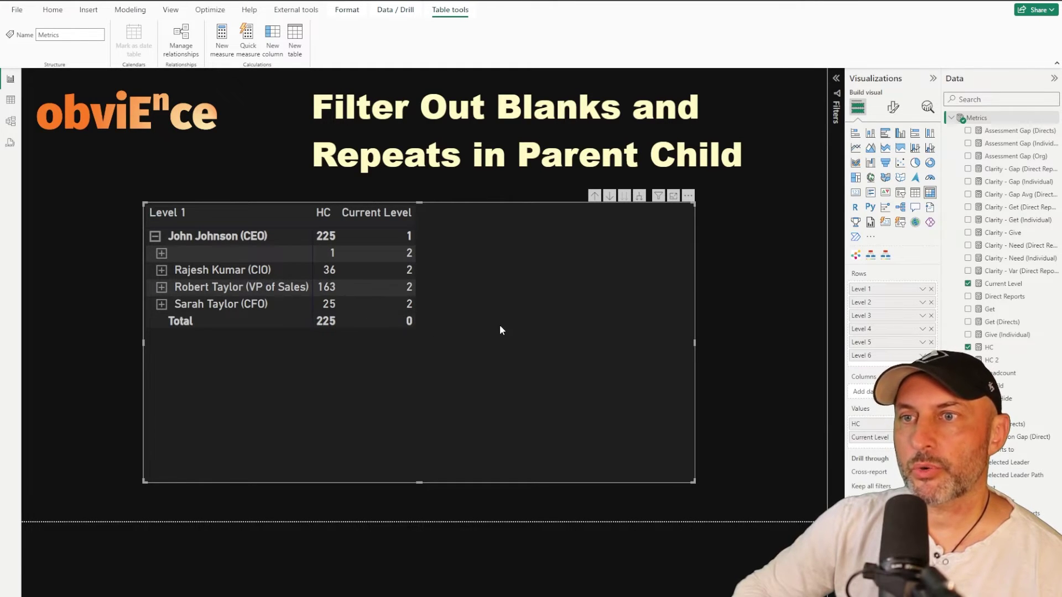
Step: Show the mustHide formula, highlighting its Current Level reference, Level 2 check and SELECTEDVALUE calls
{"action": "left_click", "coordinate": [1001, 398]}
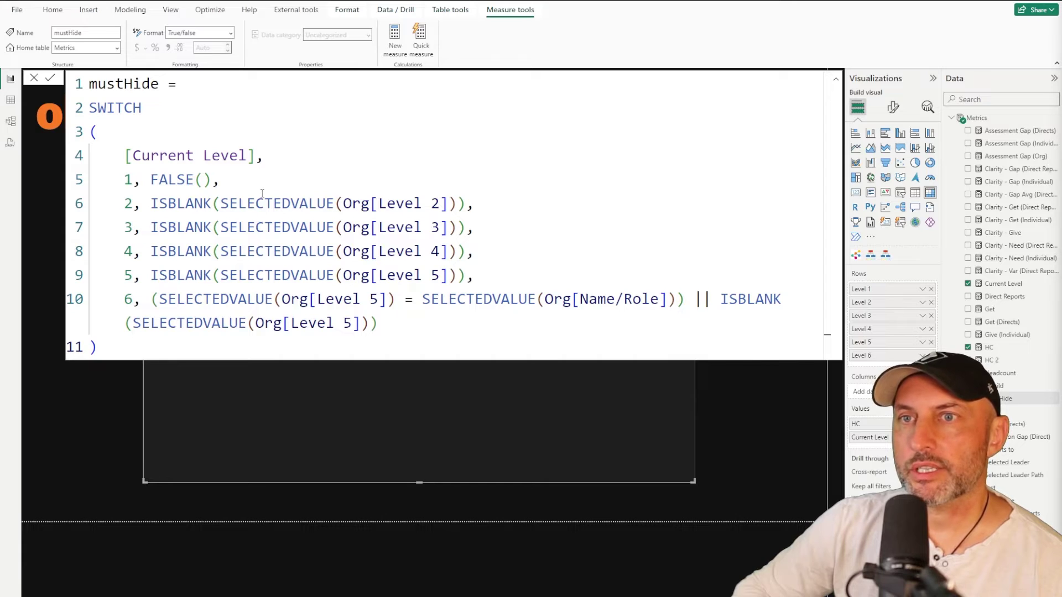
{"action": "left_click_drag", "start_coordinate": [256, 156], "coordinate": [123, 155]}
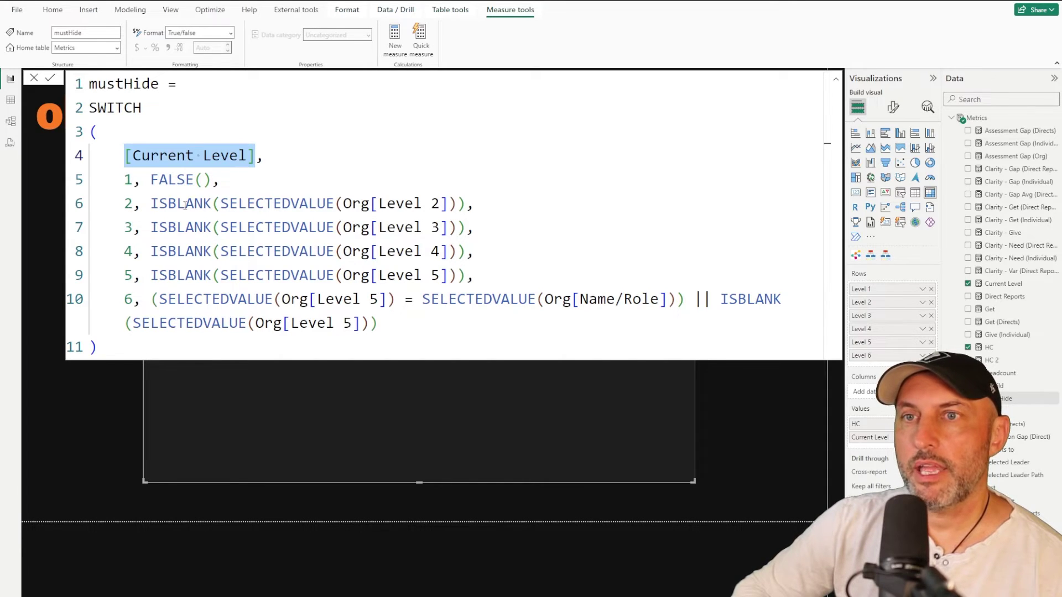
{"action": "left_click_drag", "start_coordinate": [457, 204], "coordinate": [220, 203]}
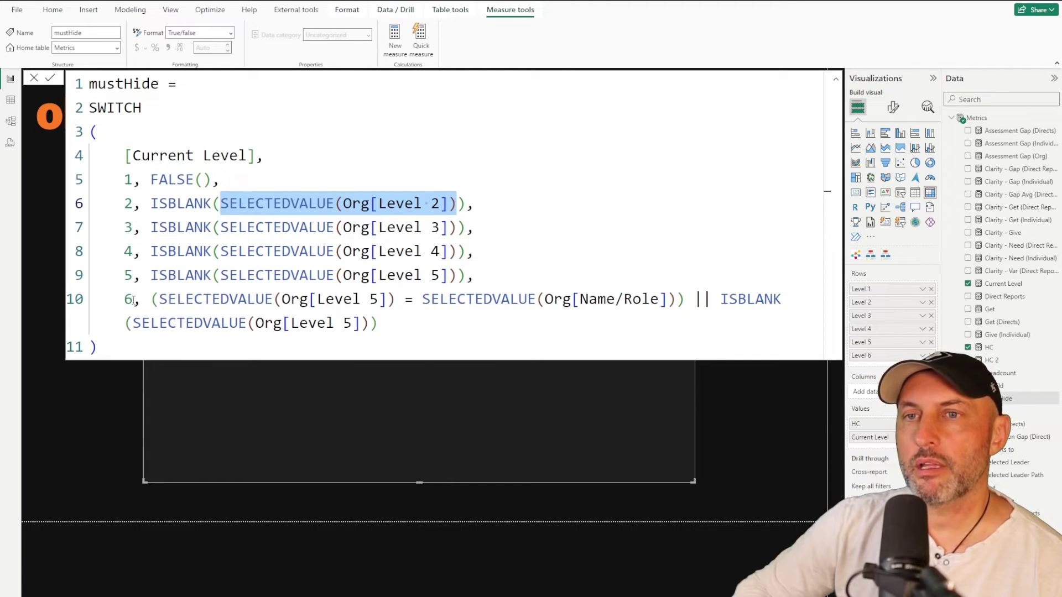
{"action": "left_click", "coordinate": [287, 275]}
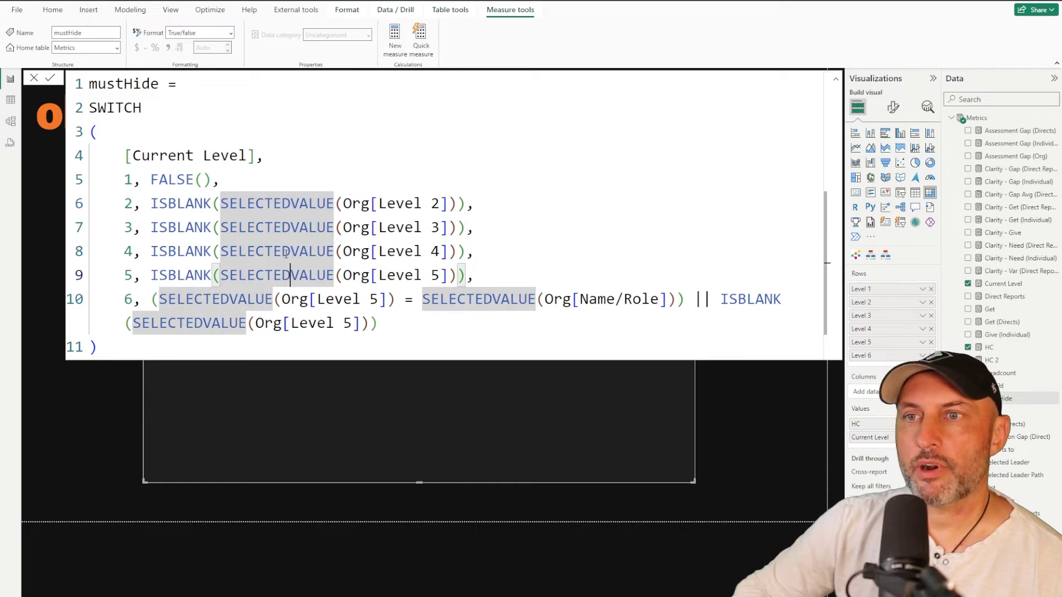
{"action": "left_click", "coordinate": [502, 236]}
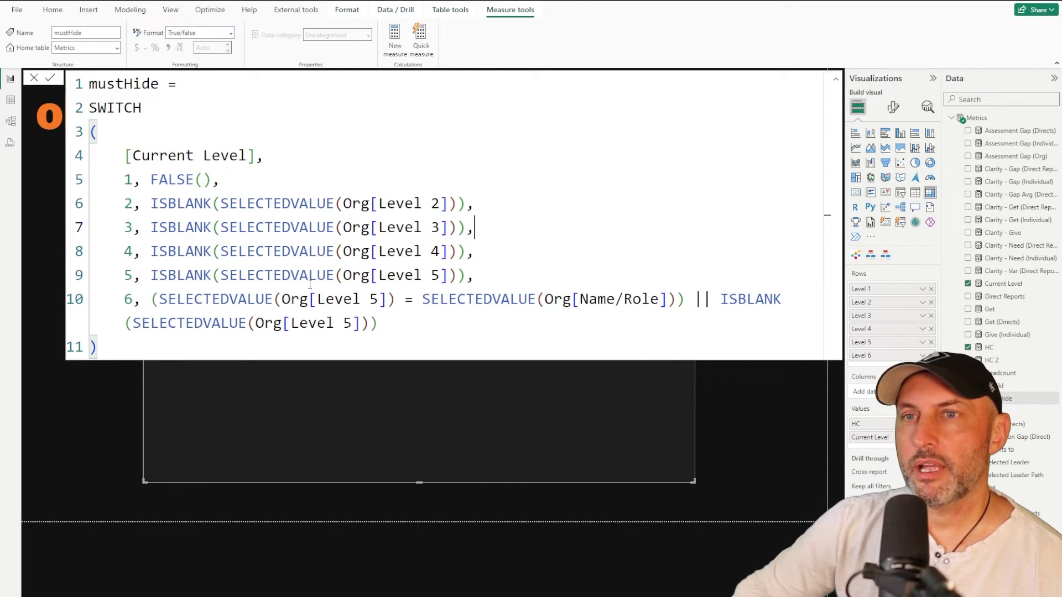
Step: Review the Headcount formula's [mustHide] condition and BLANK() result, then close the editor
{"action": "left_click", "coordinate": [1002, 373]}
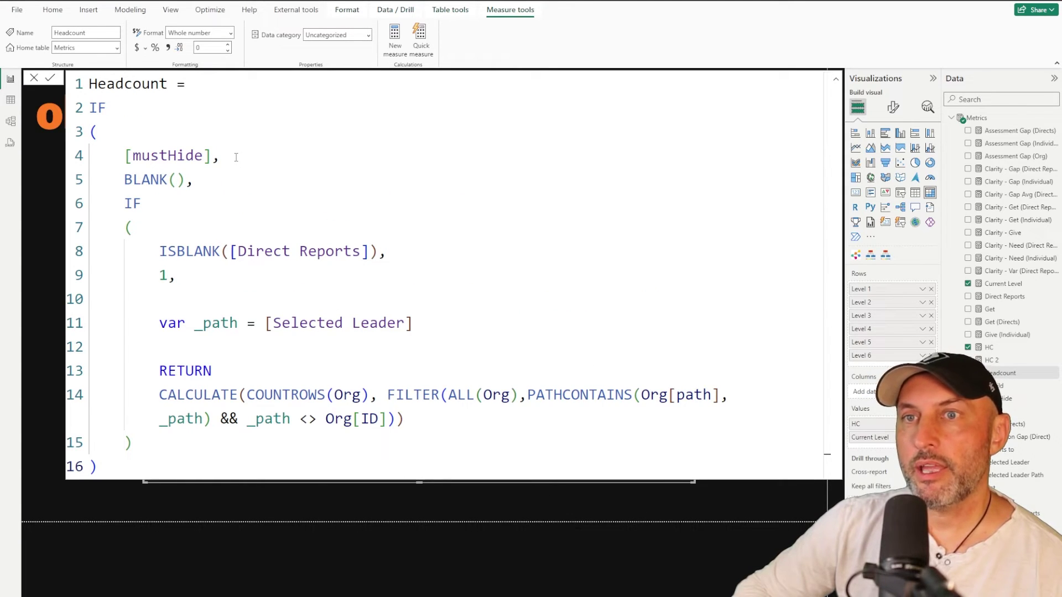
{"action": "left_click_drag", "start_coordinate": [236, 158], "coordinate": [124, 157]}
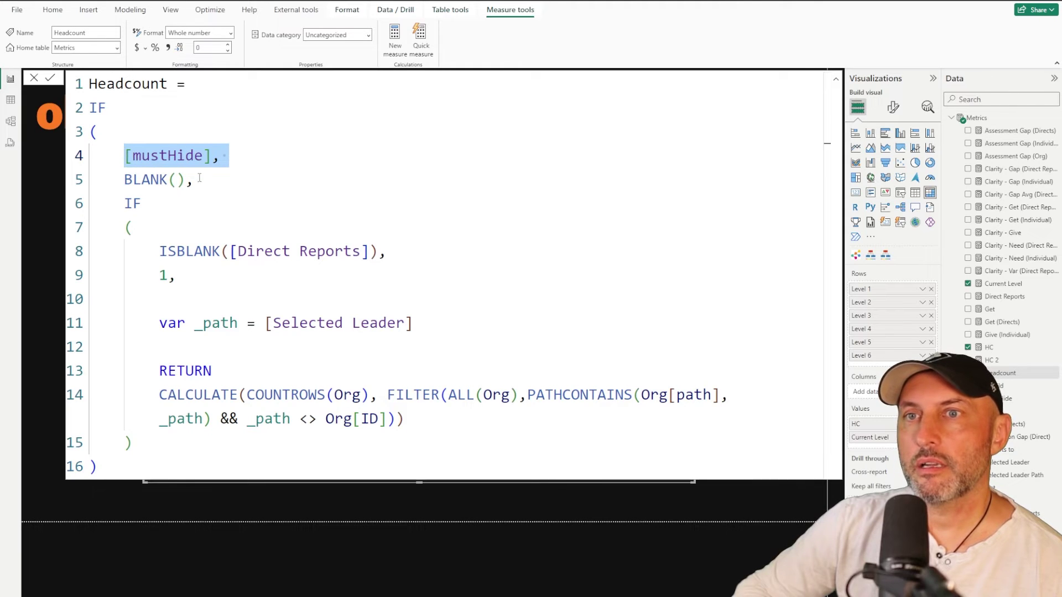
{"action": "left_click_drag", "start_coordinate": [203, 180], "coordinate": [126, 183]}
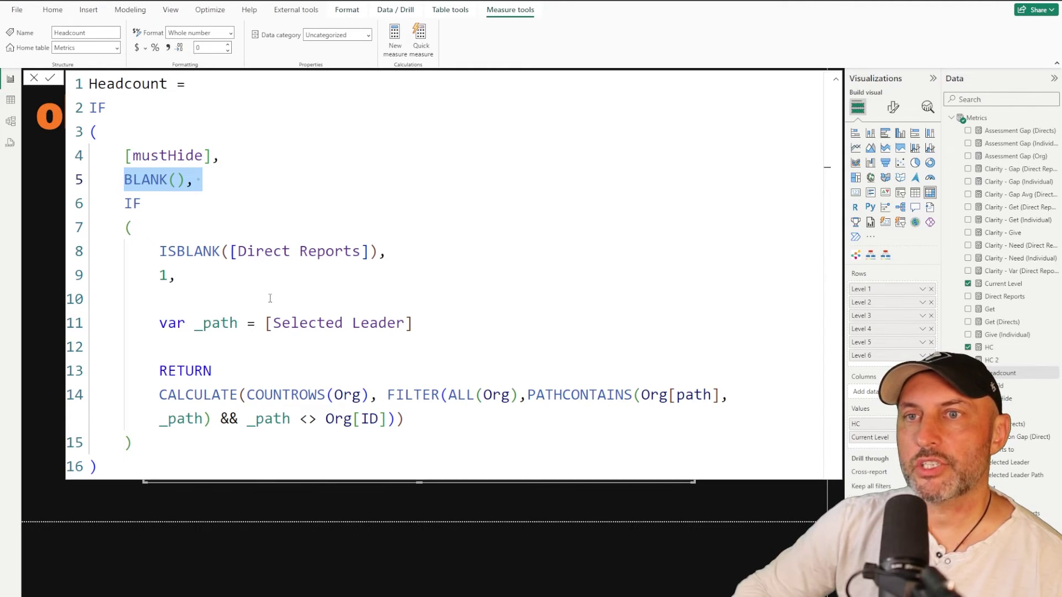
{"action": "left_click_drag", "start_coordinate": [227, 156], "coordinate": [127, 157]}
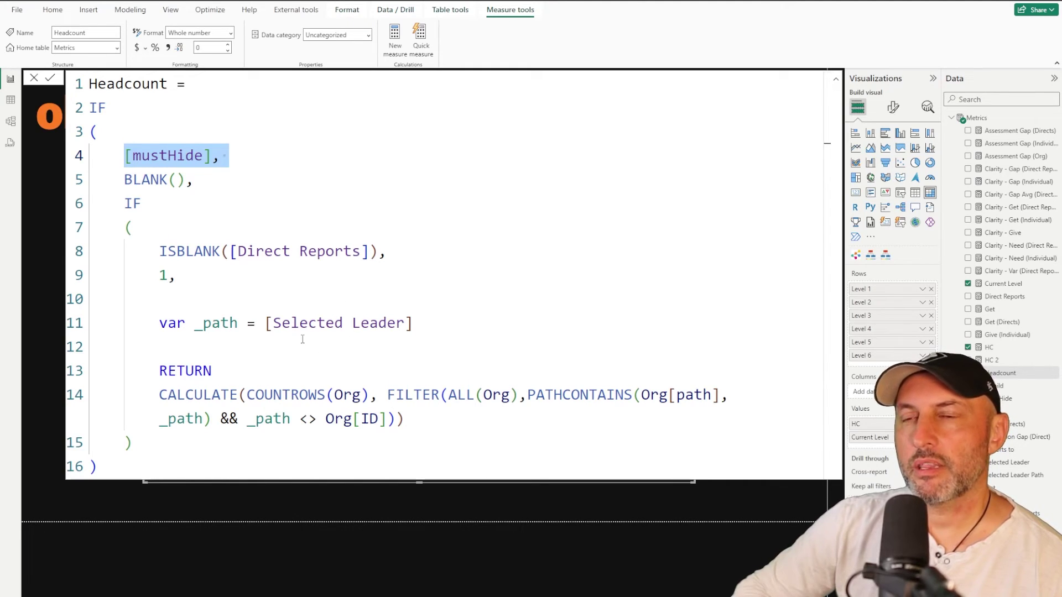
{"action": "left_click", "coordinate": [972, 118]}
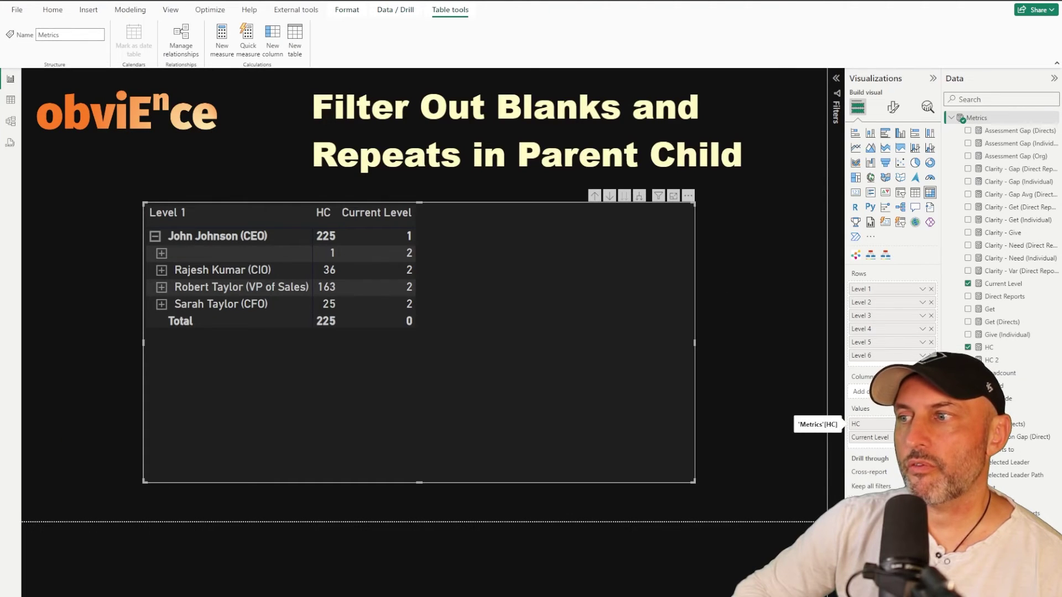
Step: Replace HC and Current Level in the matrix values with the Headcount measure
{"action": "left_click", "coordinate": [931, 424]}
{"action": "left_click", "coordinate": [931, 423]}
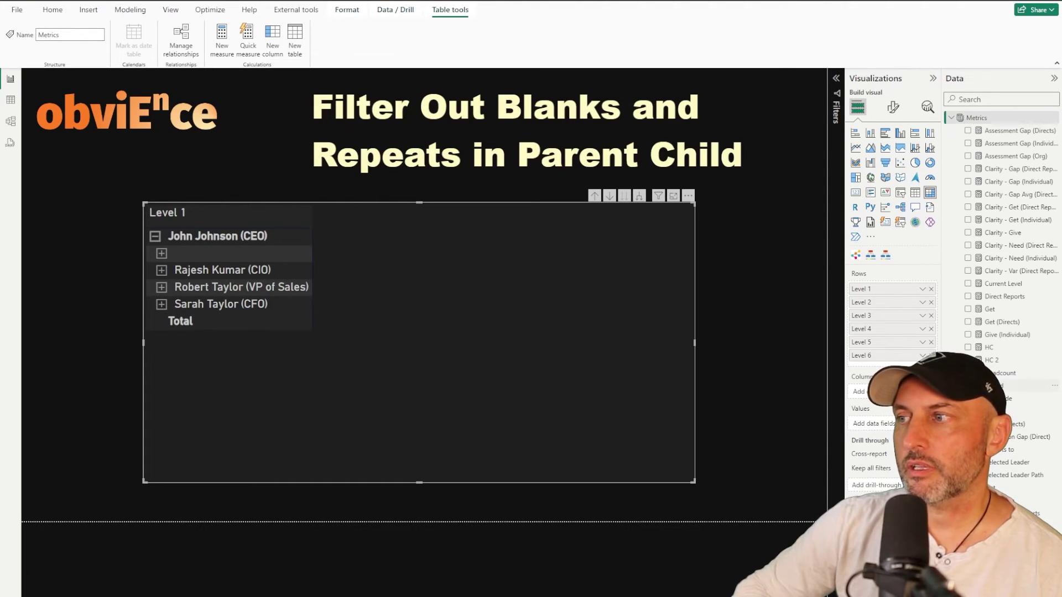
{"action": "left_click", "coordinate": [968, 372]}
Step: Expand and collapse the CIO and VP of Dev branches to confirm no blank rows appear
{"action": "left_click", "coordinate": [161, 253]}
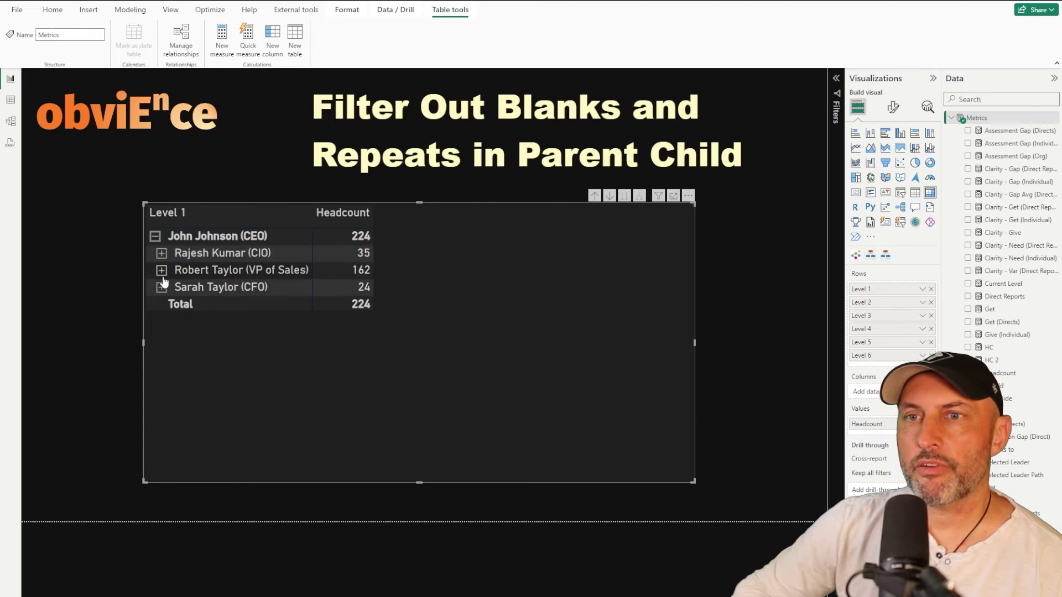
{"action": "left_click", "coordinate": [167, 288]}
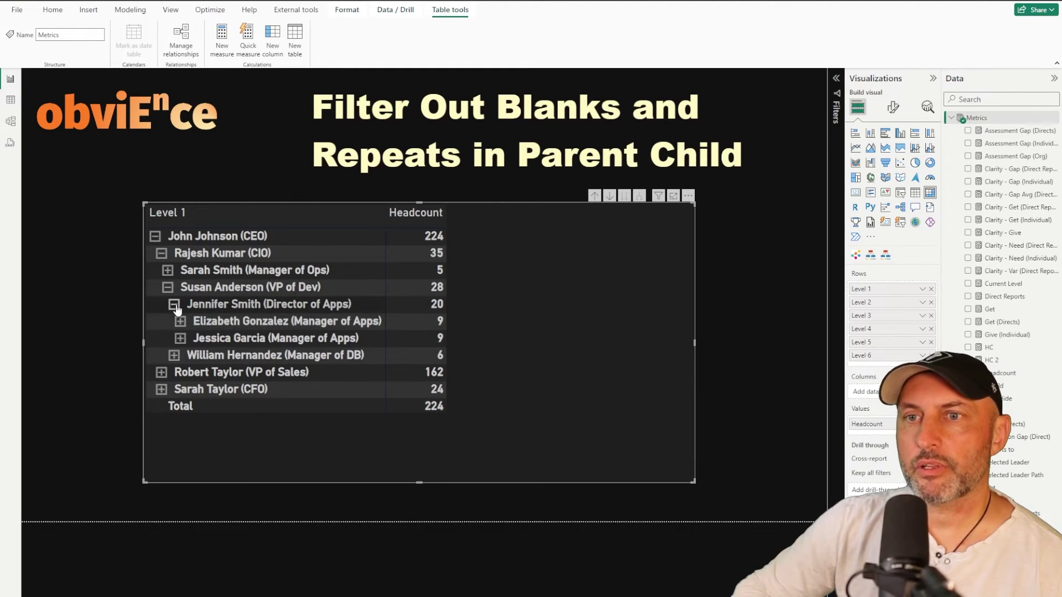
{"action": "left_click", "coordinate": [174, 304]}
{"action": "left_click", "coordinate": [168, 287]}
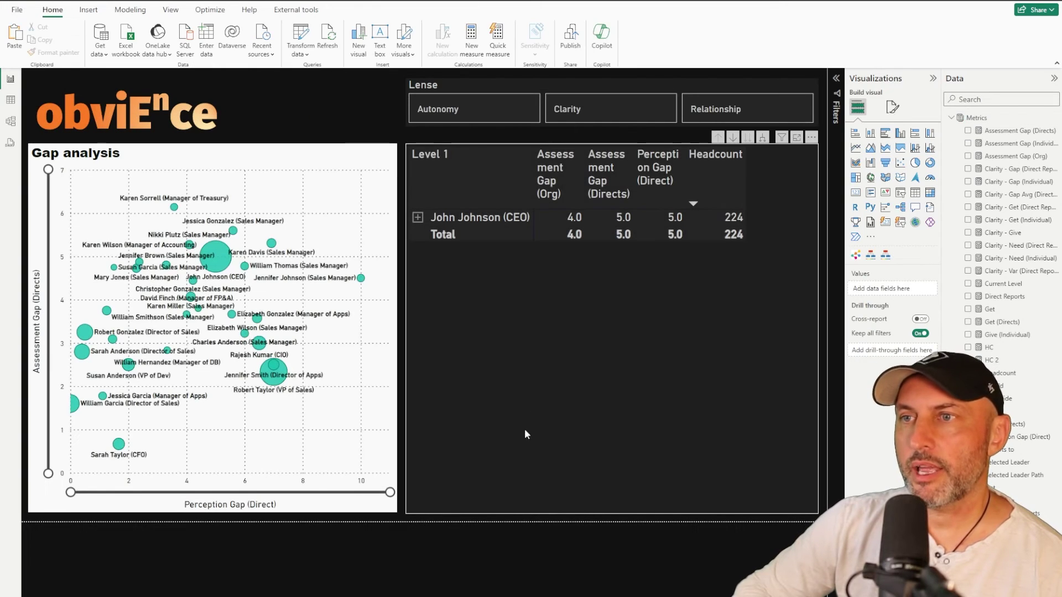
Step: Expand the CEO and VP of Sales rows to list the Directors of Sales
{"action": "left_click", "coordinate": [418, 217]}
{"action": "left_click", "coordinate": [424, 235]}
{"action": "left_click", "coordinate": [430, 269]}
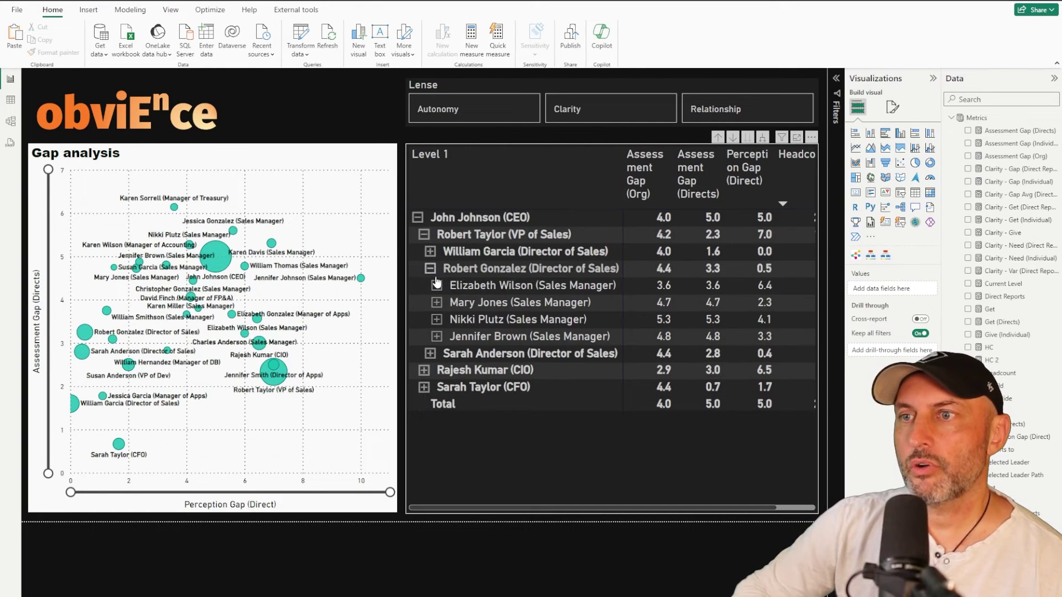
{"action": "left_click", "coordinate": [430, 269]}
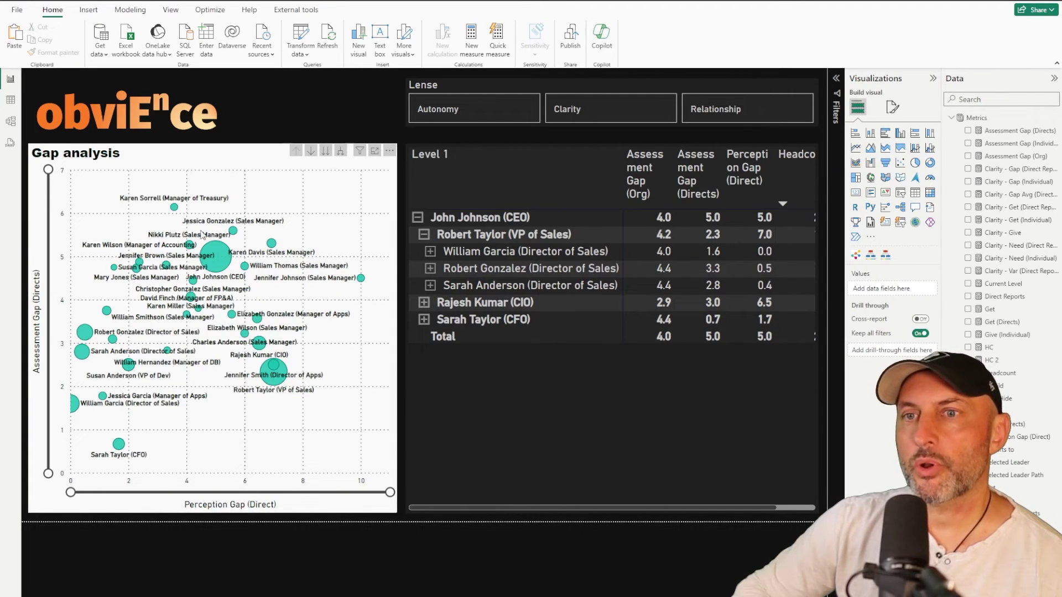
Step: Cross-filter the scatter by the VP of Sales, a Director of Sales, CIO and CFO rows
{"action": "left_click", "coordinate": [516, 233]}
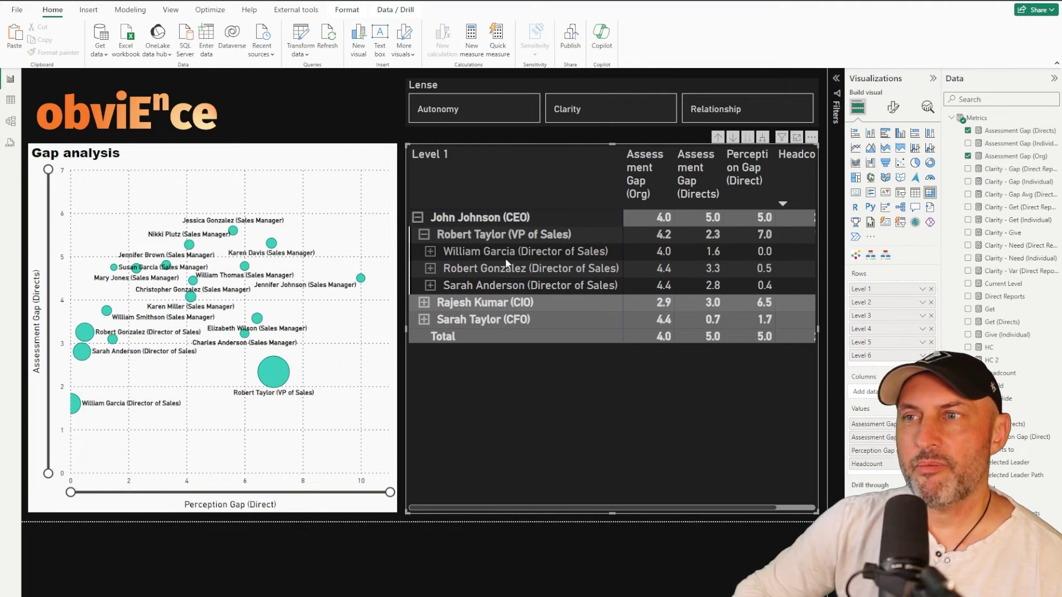
{"action": "left_click", "coordinate": [507, 259]}
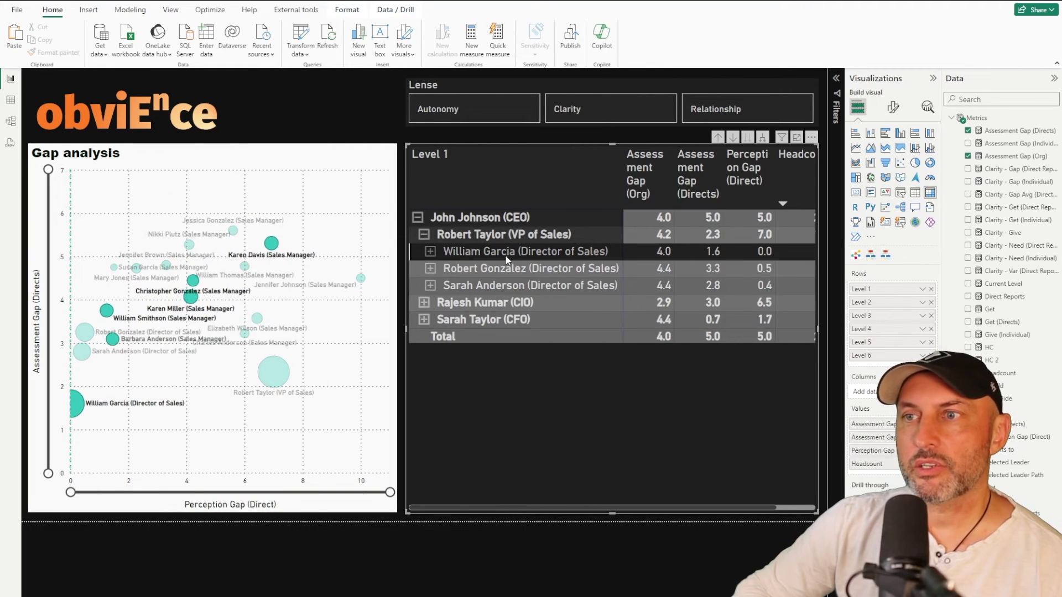
{"action": "left_click", "coordinate": [494, 302]}
{"action": "left_click", "coordinate": [493, 320]}
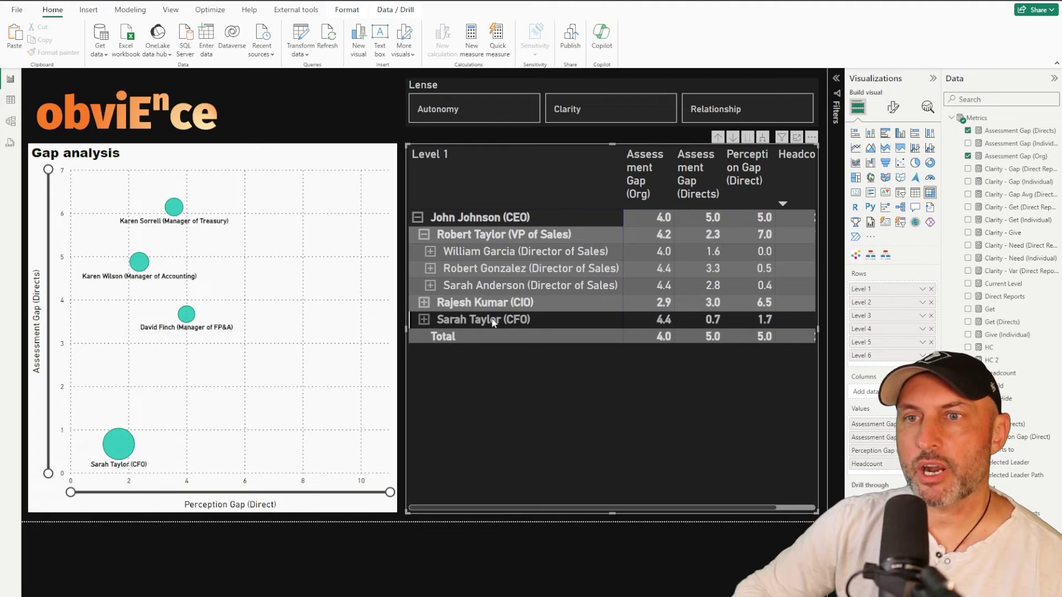
{"action": "left_click", "coordinate": [495, 235]}
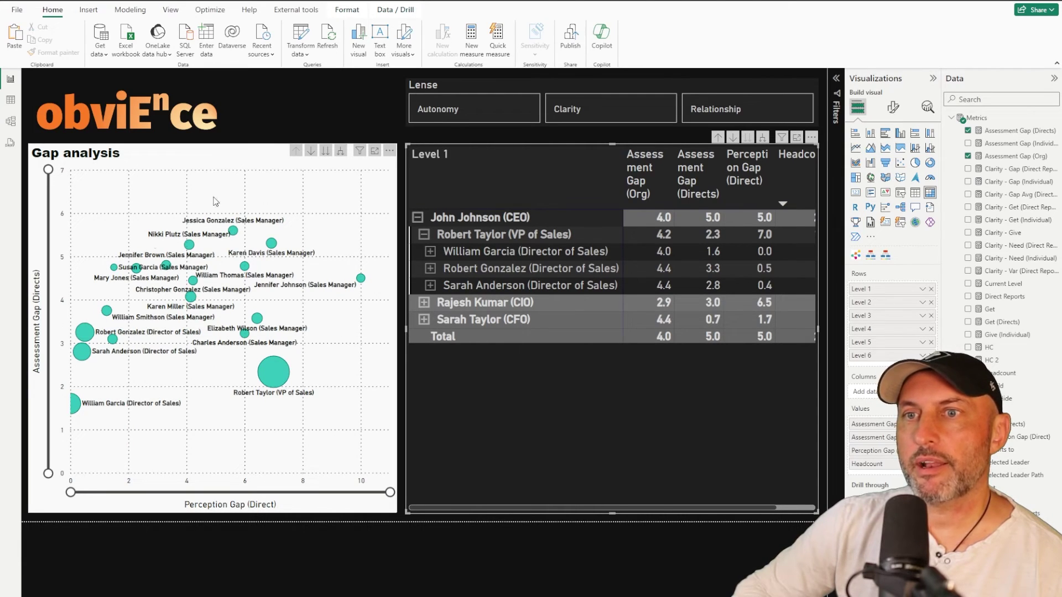
{"action": "left_click", "coordinate": [496, 235]}
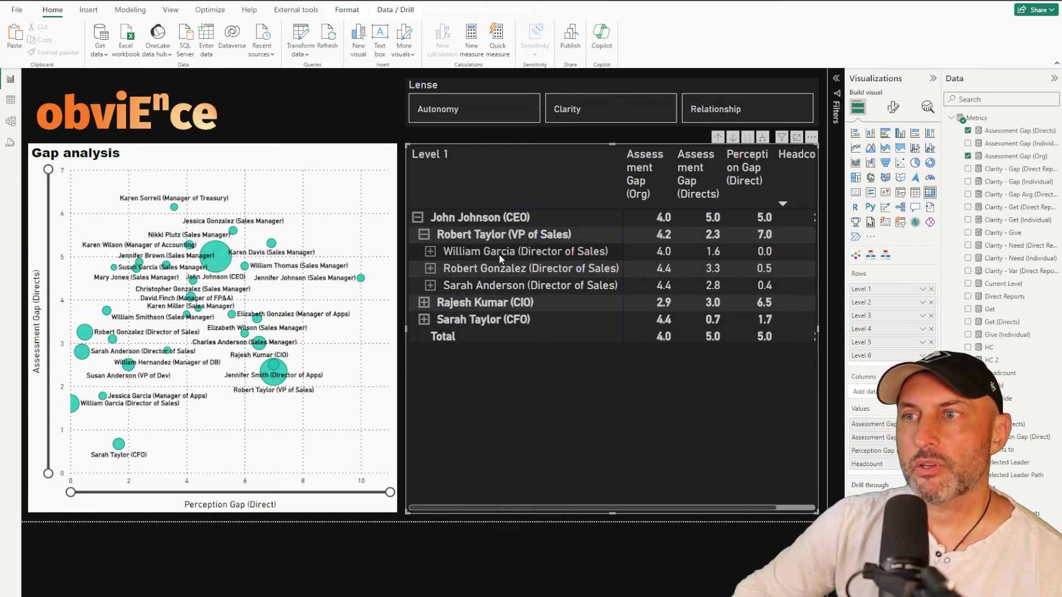
Step: Cross-filter again by both Directors of Sales, CIO, CFO and VP of Sales, ending unfiltered
{"action": "left_click", "coordinate": [498, 252]}
{"action": "left_click", "coordinate": [497, 268]}
{"action": "left_click", "coordinate": [494, 304]}
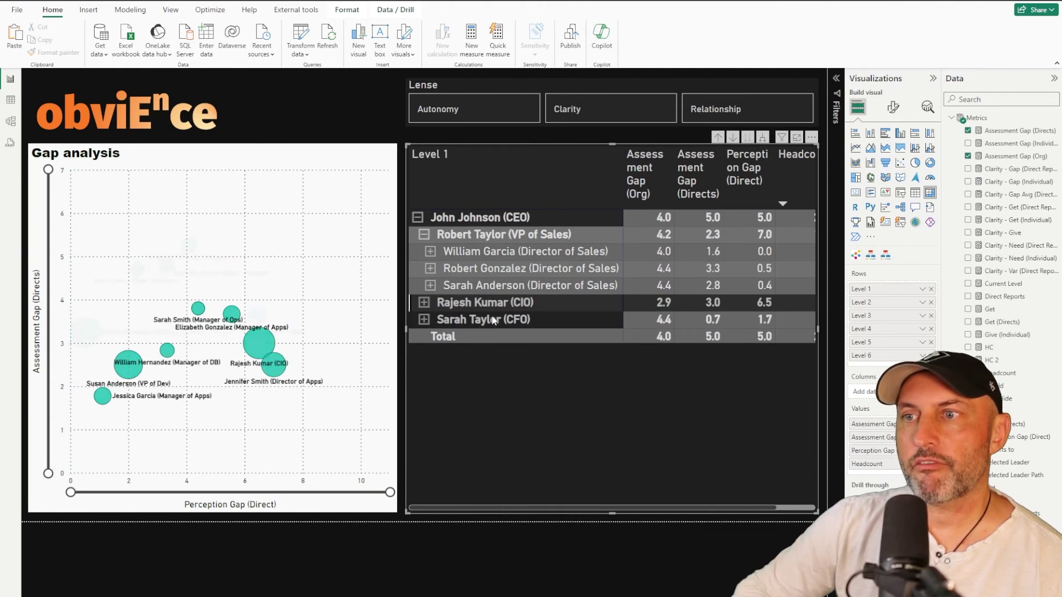
{"action": "left_click", "coordinate": [492, 320]}
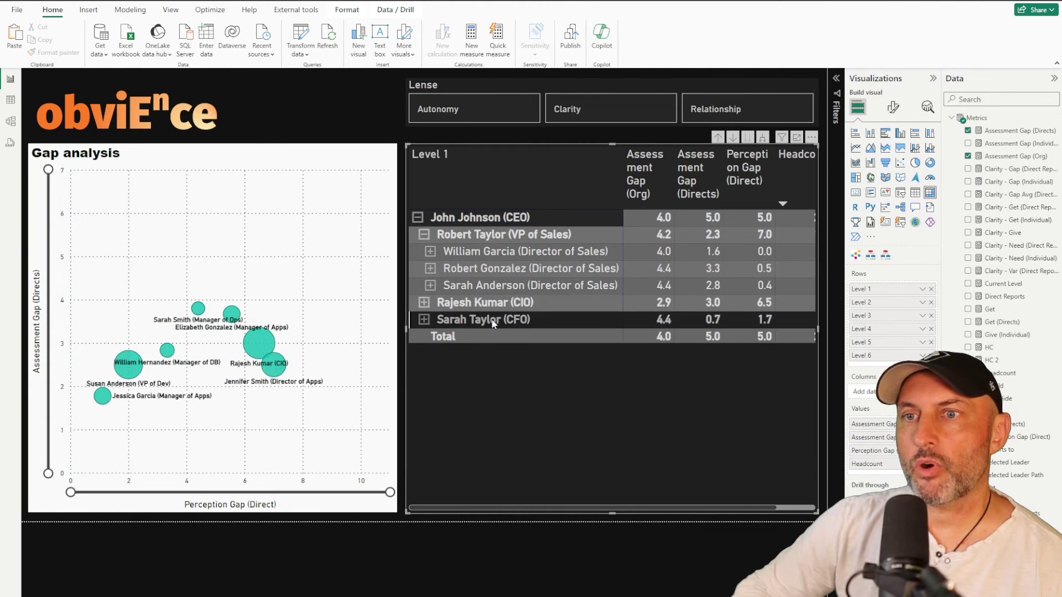
{"action": "left_click", "coordinate": [510, 234]}
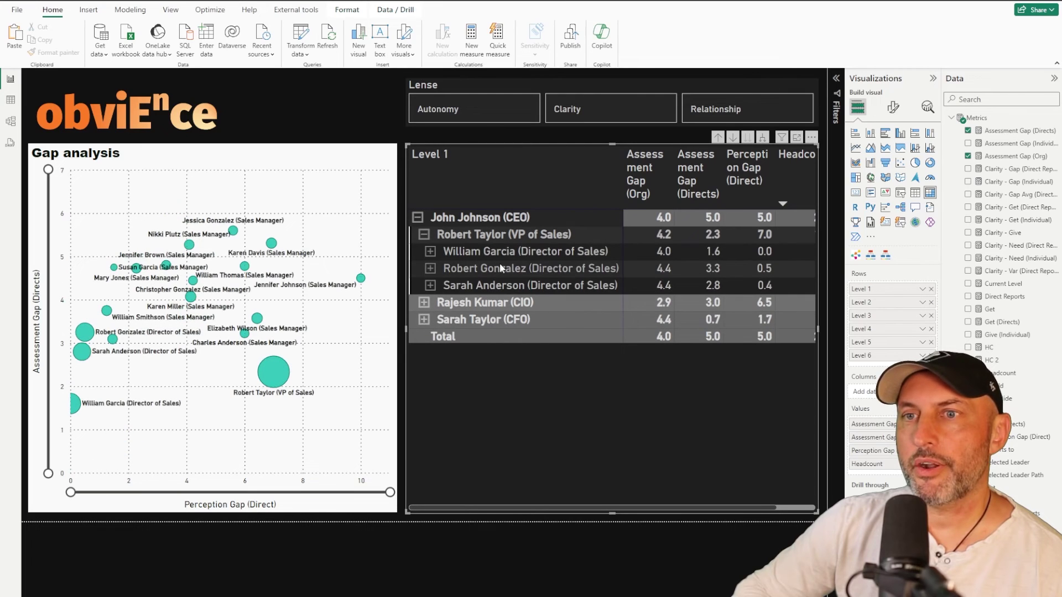
{"action": "left_click", "coordinate": [245, 436]}
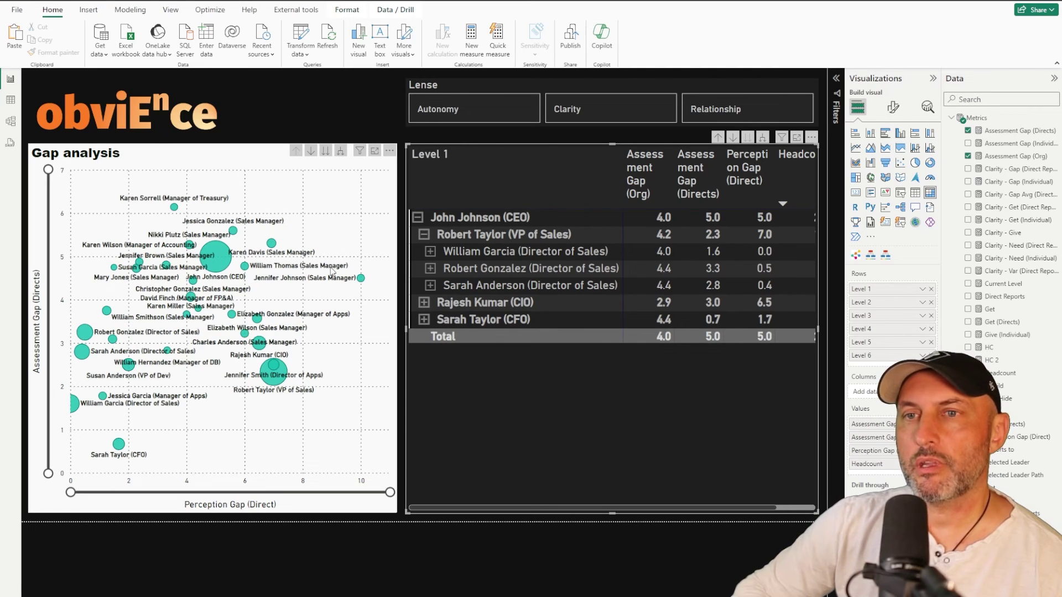
{"action": "left_click", "coordinate": [506, 234]}
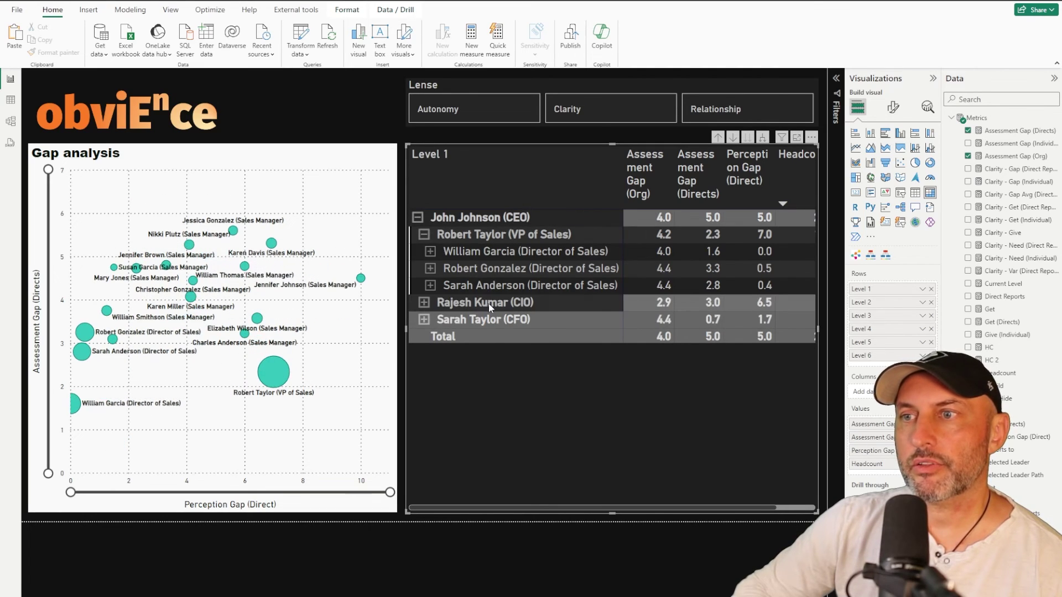
{"action": "left_click", "coordinate": [489, 320]}
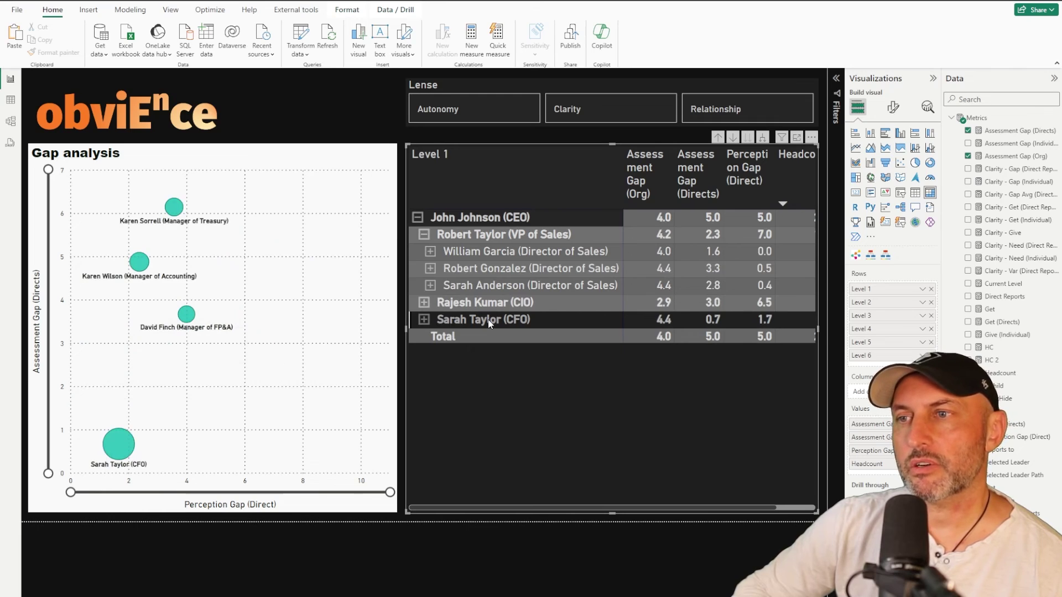
{"action": "left_click", "coordinate": [489, 322]}
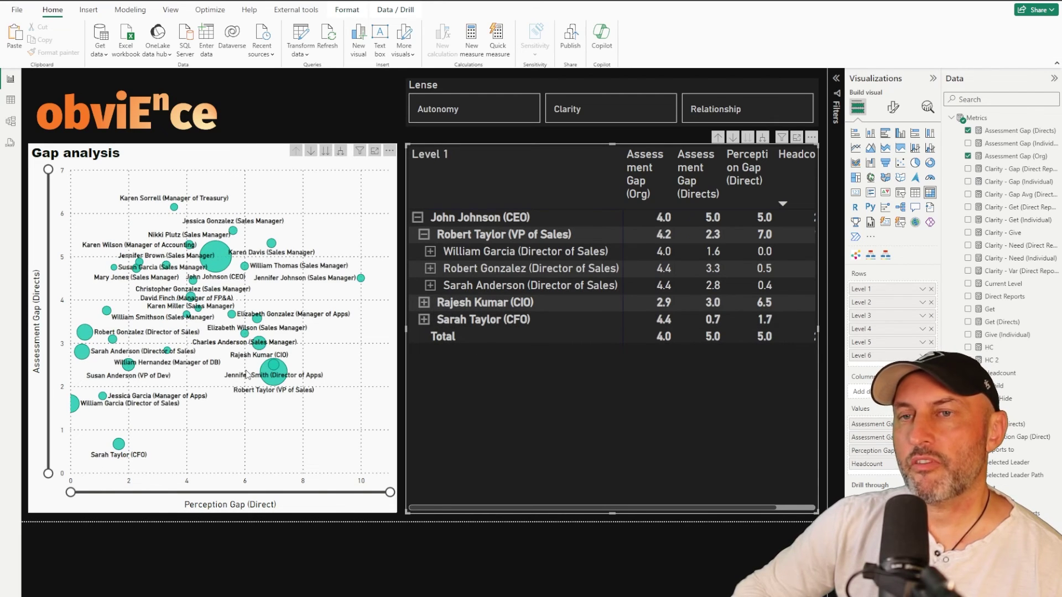